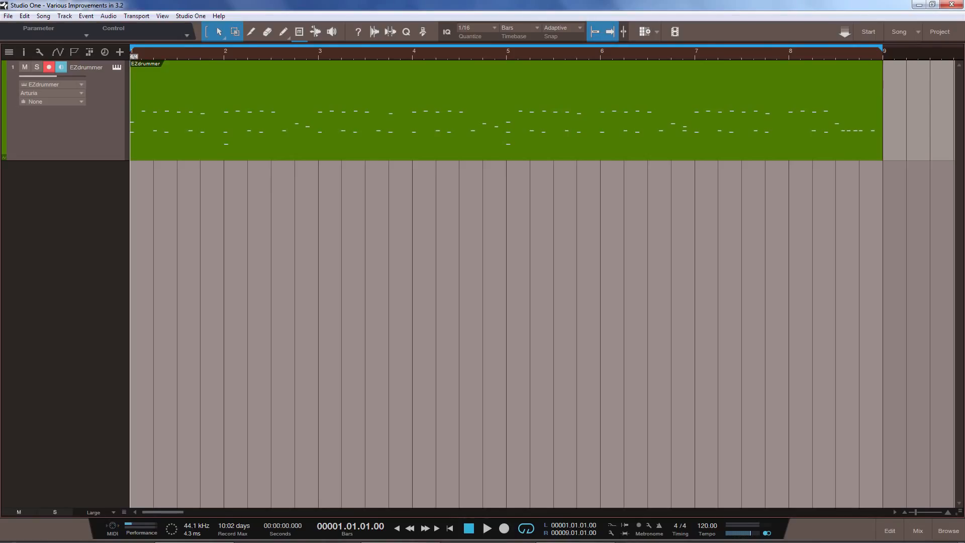
- Show the mixer and raise the EZdrummer channel's Plate send level to -0.7 dB
{"action": "key", "text": "F3"}
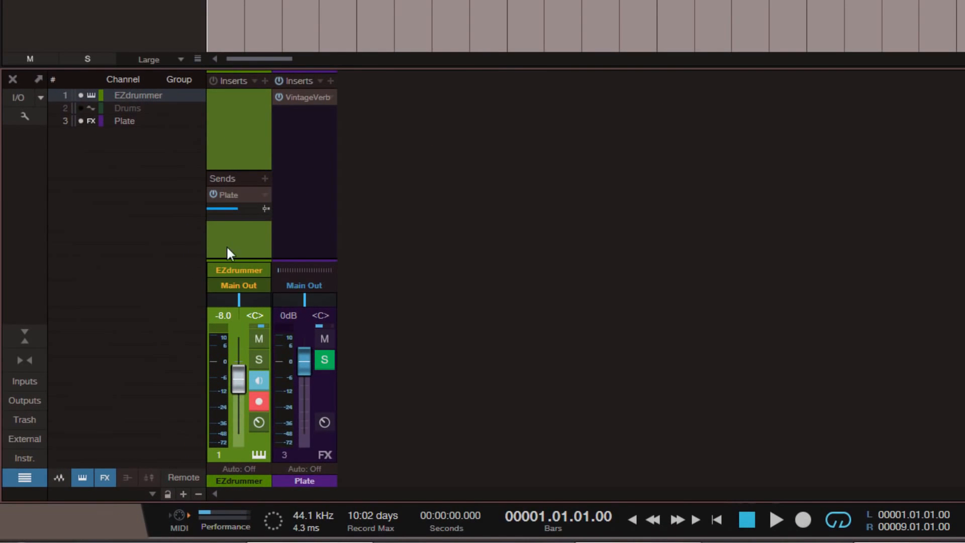
{"action": "mouse_move", "coordinate": [236, 215]}
{"action": "mouse_move", "coordinate": [237, 213]}
{"action": "left_mouse_down"}
{"action": "mouse_move", "coordinate": [219, 210]}
{"action": "mouse_move", "coordinate": [243, 209]}
{"action": "mouse_move", "coordinate": [226, 212]}
{"action": "mouse_move", "coordinate": [235, 214]}
{"action": "left_mouse_up"}
{"action": "mouse_move", "coordinate": [235, 214]}
{"action": "left_mouse_down"}
{"action": "mouse_move", "coordinate": [226, 213]}
{"action": "mouse_move", "coordinate": [242, 212]}
{"action": "mouse_move", "coordinate": [231, 213]}
{"action": "left_mouse_up"}
{"action": "left_click_drag", "start_coordinate": [231, 210], "coordinate": [231, 166]}
{"action": "mouse_move", "coordinate": [237, 211]}
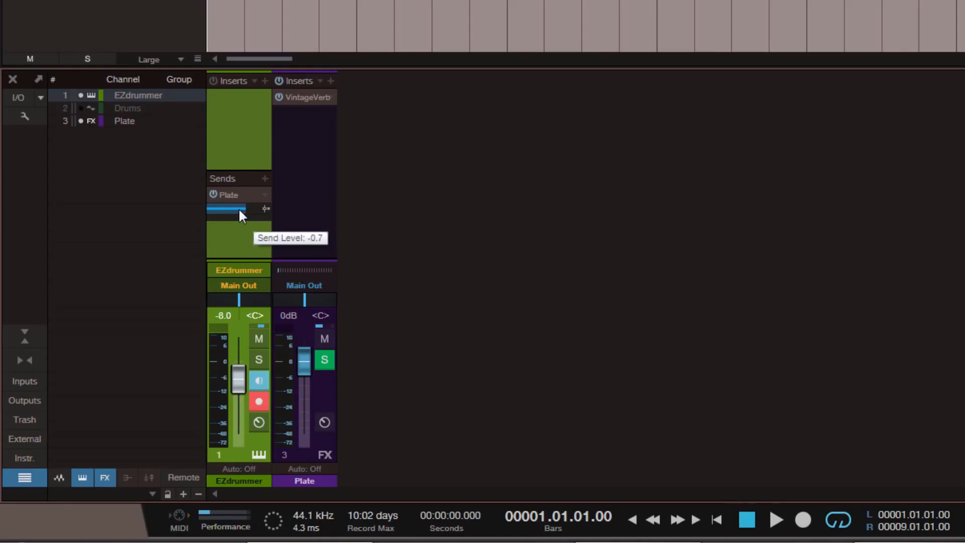
- Lower the EZdrummer channel's Plate send level to -5.9 dB and its volume fader to -9.4 dB
{"action": "mouse_move", "coordinate": [238, 207]}
{"action": "left_mouse_down"}
{"action": "mouse_move", "coordinate": [240, 137]}
{"action": "mouse_move", "coordinate": [237, 326]}
{"action": "mouse_move", "coordinate": [239, 202]}
{"action": "mouse_move", "coordinate": [229, 208]}
{"action": "left_mouse_up"}
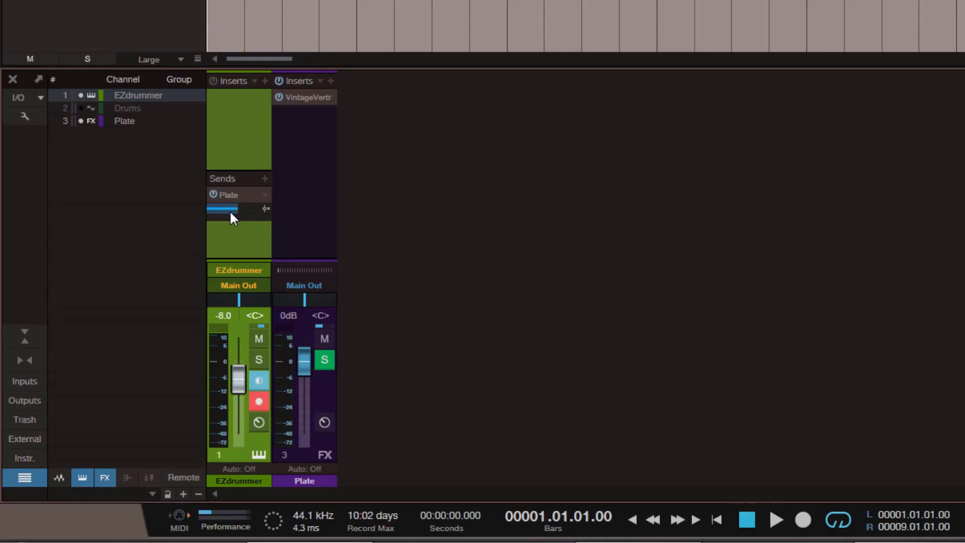
{"action": "left_click_drag", "start_coordinate": [231, 213], "coordinate": [234, 235]}
{"action": "mouse_move", "coordinate": [235, 213]}
{"action": "left_click_drag", "start_coordinate": [236, 209], "coordinate": [239, 131]}
{"action": "mouse_move", "coordinate": [240, 376]}
{"action": "left_mouse_down"}
{"action": "mouse_move", "coordinate": [236, 412]}
{"action": "mouse_move", "coordinate": [239, 380]}
{"action": "left_mouse_up"}
{"action": "left_click_drag", "start_coordinate": [247, 216], "coordinate": [231, 258]}
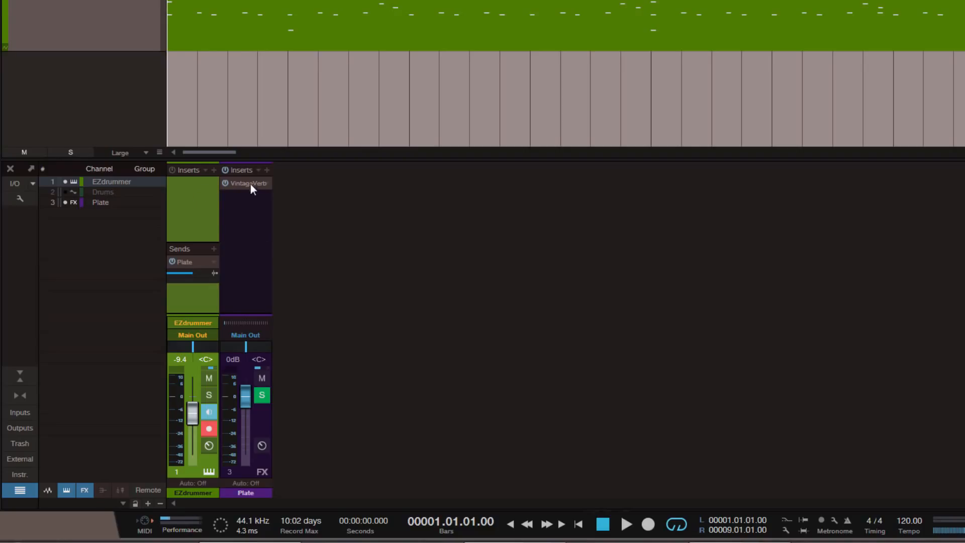
- Copy the Plate channel's VintageVerb insert to the EZdrummer channel, close the plug-in window and remove the copy
{"action": "left_click_drag", "start_coordinate": [254, 182], "coordinate": [189, 188]}
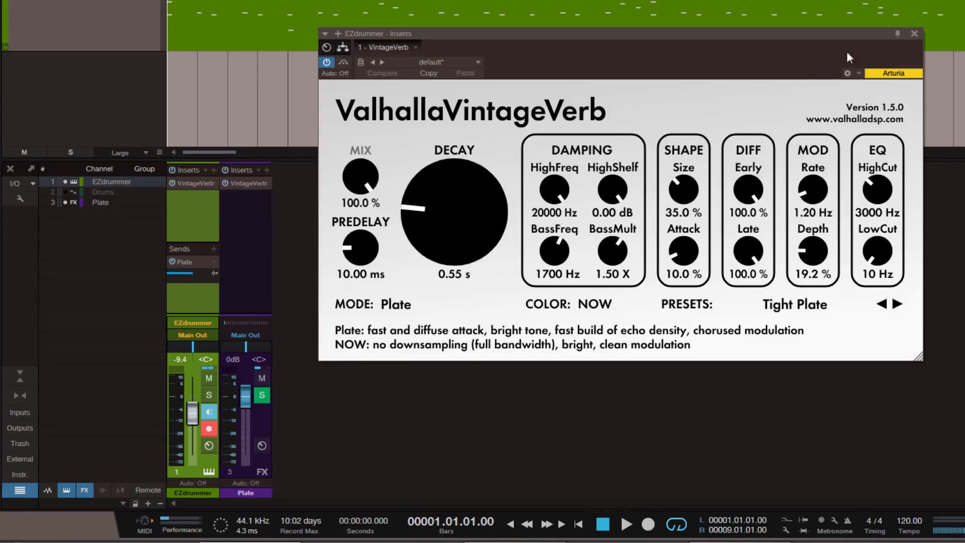
{"action": "left_click", "coordinate": [914, 33]}
{"action": "left_click", "coordinate": [215, 180]}
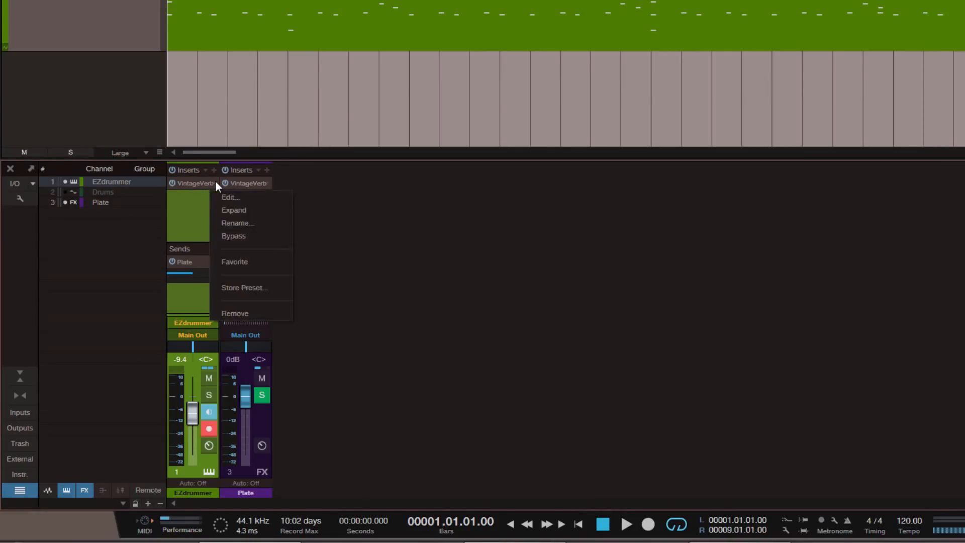
{"action": "left_click", "coordinate": [245, 313]}
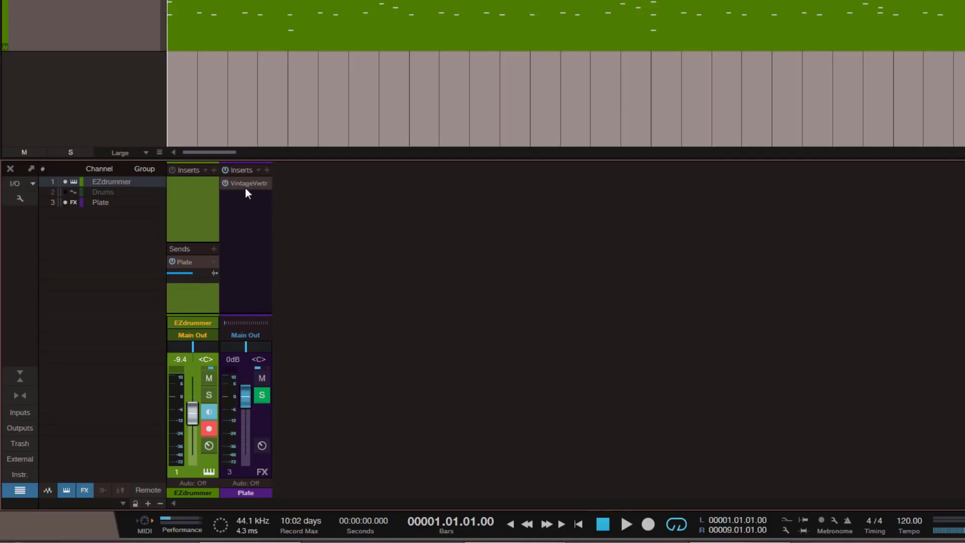
- Move the VintageVerb insert from the Plate channel to the EZdrummer channel and back, closing the plug-in window each time
{"action": "left_click_drag", "start_coordinate": [251, 182], "coordinate": [177, 186]}
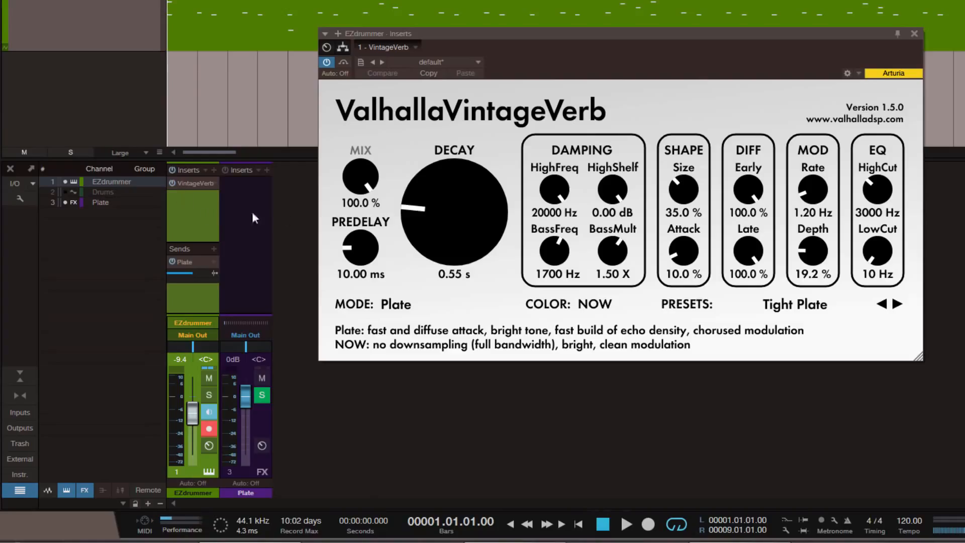
{"action": "left_click", "coordinate": [914, 33]}
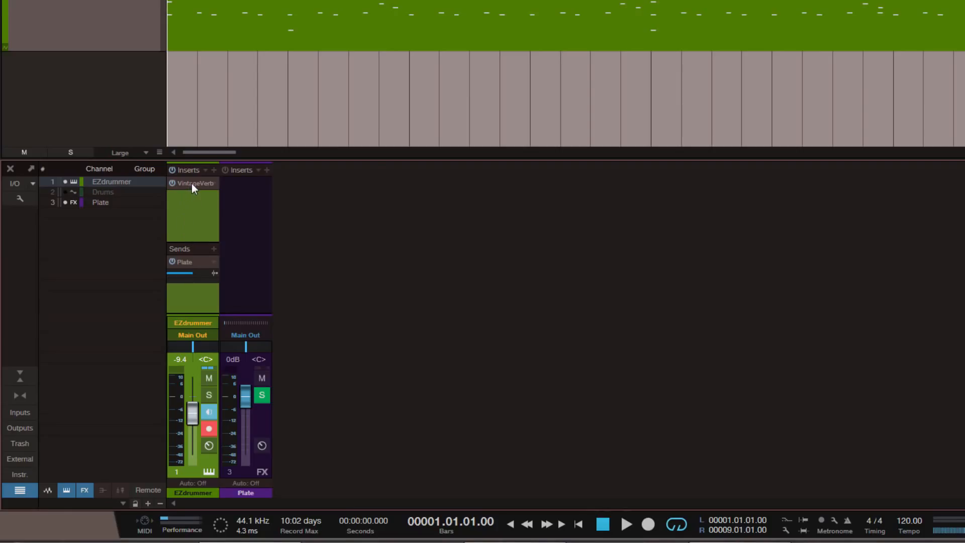
{"action": "left_click_drag", "start_coordinate": [192, 183], "coordinate": [252, 185]}
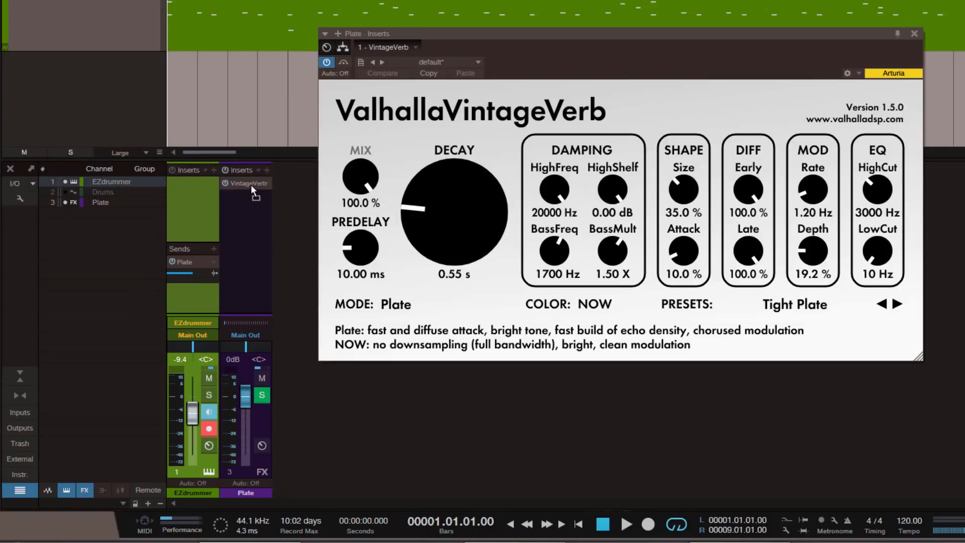
{"action": "left_click", "coordinate": [914, 34]}
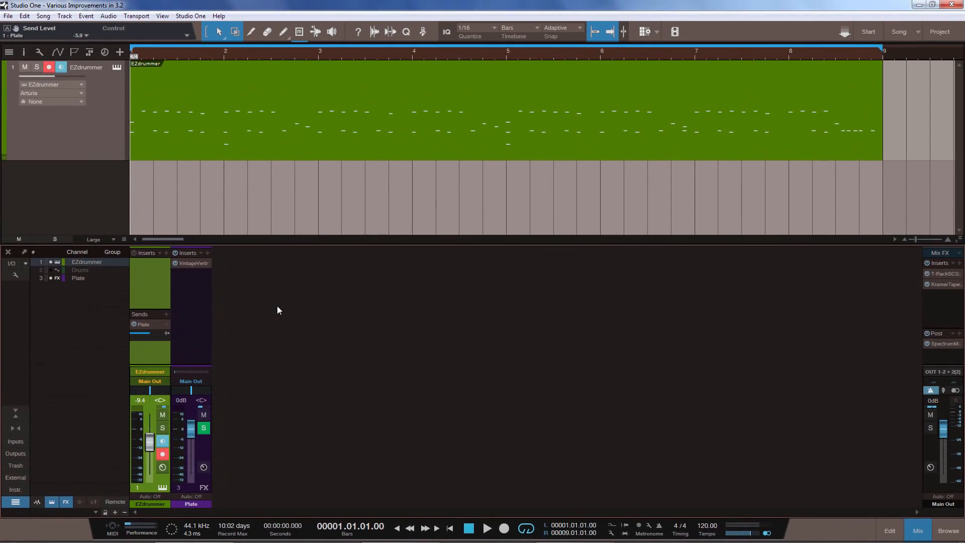
- Hide the mixer and view the Main Out insert effects, Kramer Tape Stereo and T-RackS CS Bus Compressor
{"action": "key", "text": "F3"}
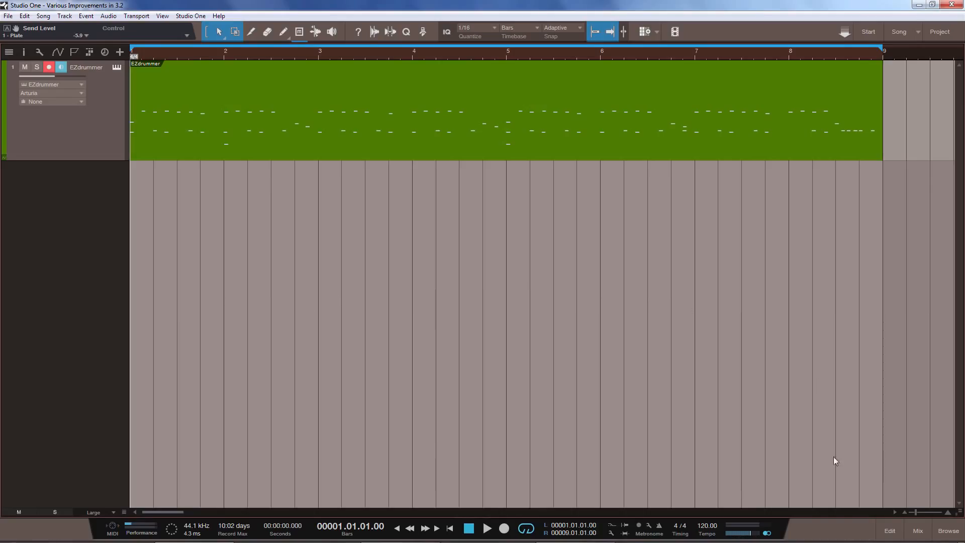
{"action": "left_click", "coordinate": [736, 527]}
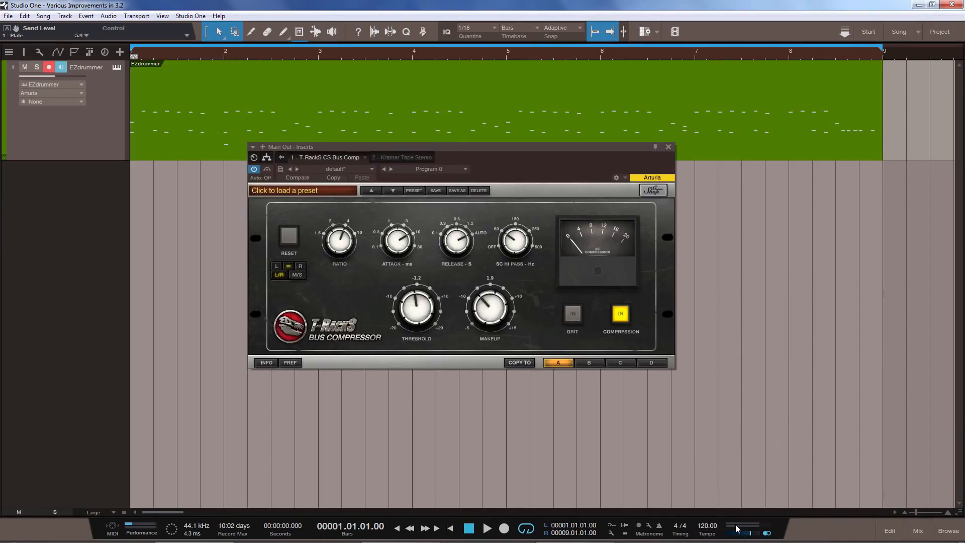
{"action": "left_click", "coordinate": [411, 158]}
{"action": "left_click", "coordinate": [332, 157]}
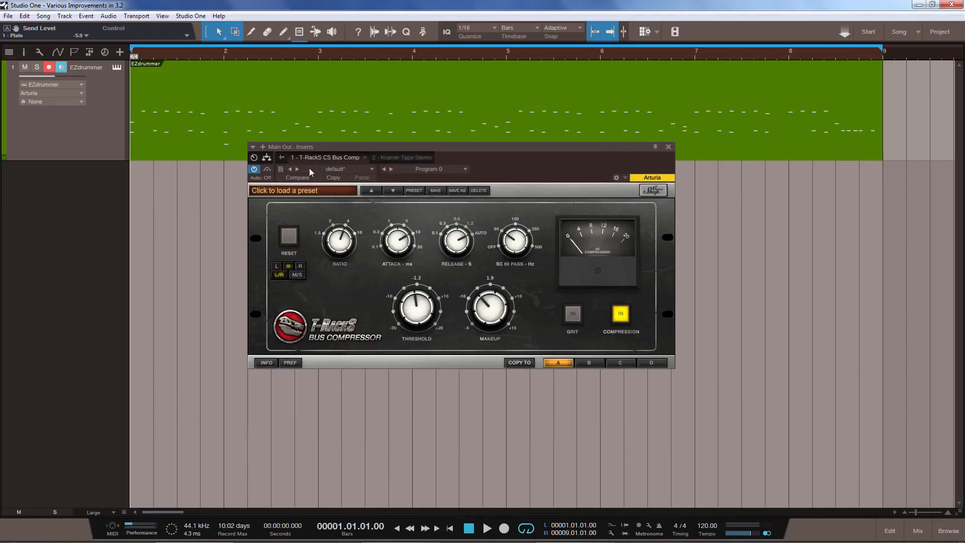
- Switch the Main Out effect window between the insert and post-fader effects, close it, and reopen and close it once more
{"action": "left_click", "coordinate": [282, 158]}
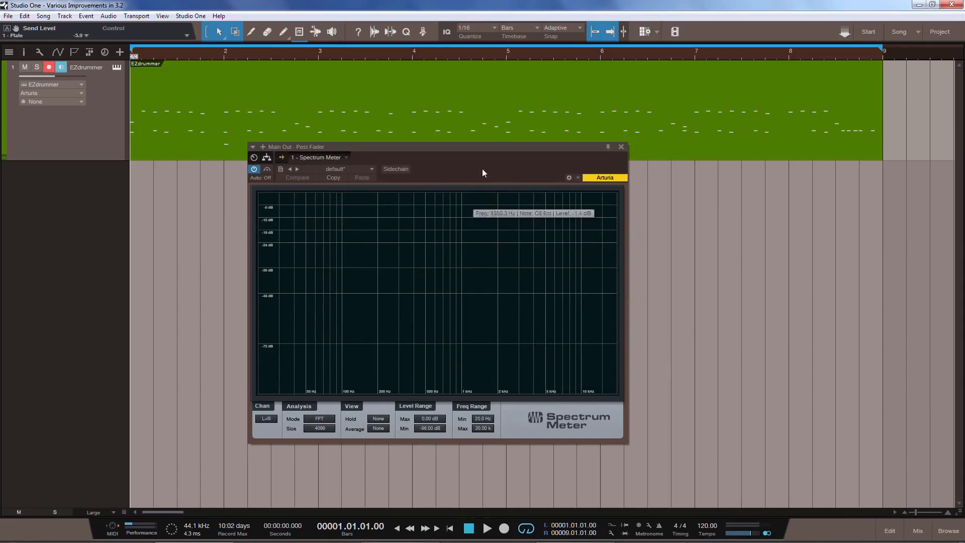
{"action": "left_click", "coordinate": [281, 158]}
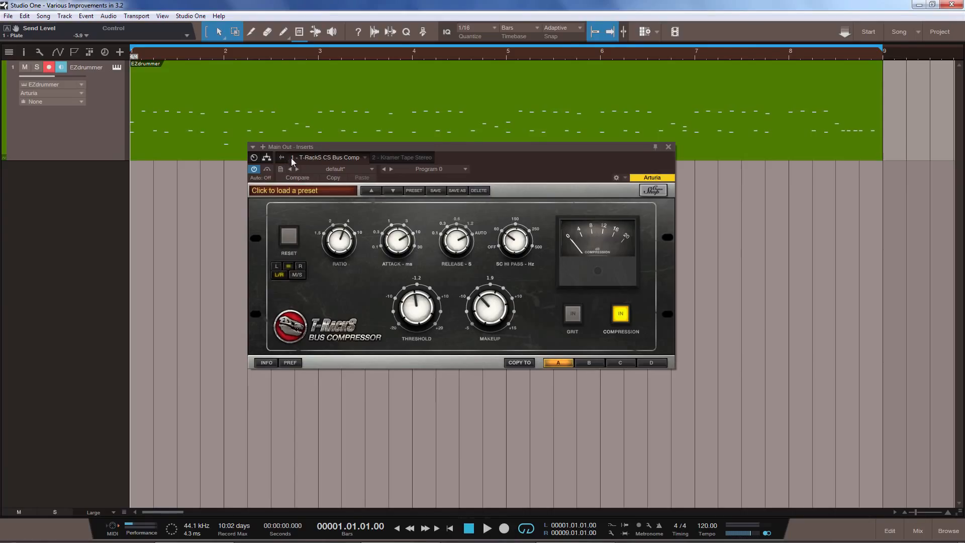
{"action": "left_click", "coordinate": [282, 158]}
{"action": "left_click", "coordinate": [281, 157]}
{"action": "left_click", "coordinate": [670, 146]}
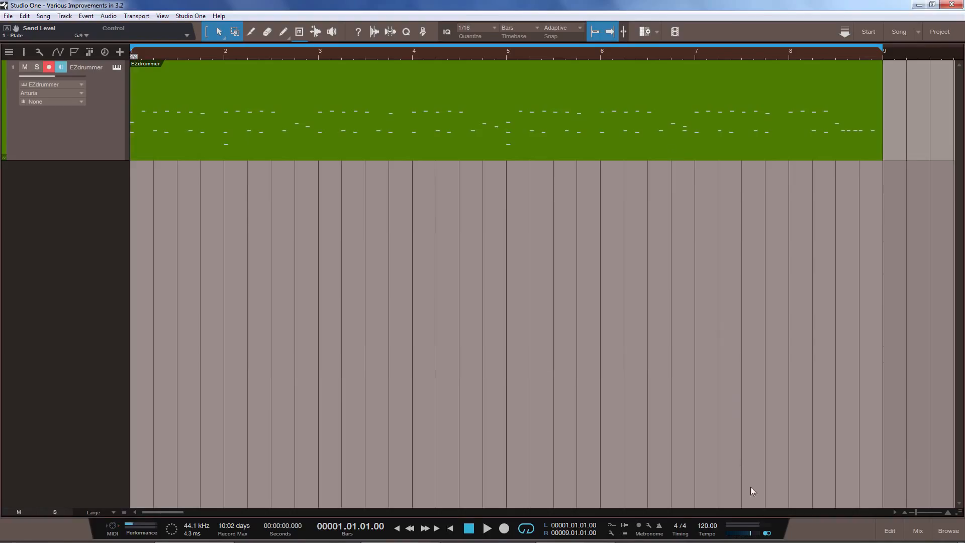
{"action": "left_click", "coordinate": [738, 529]}
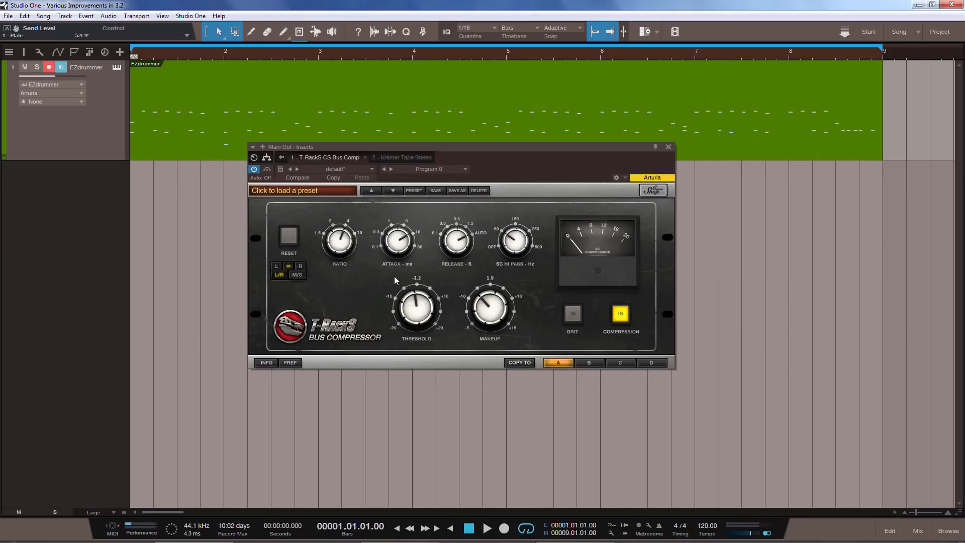
{"action": "left_click", "coordinate": [668, 147]}
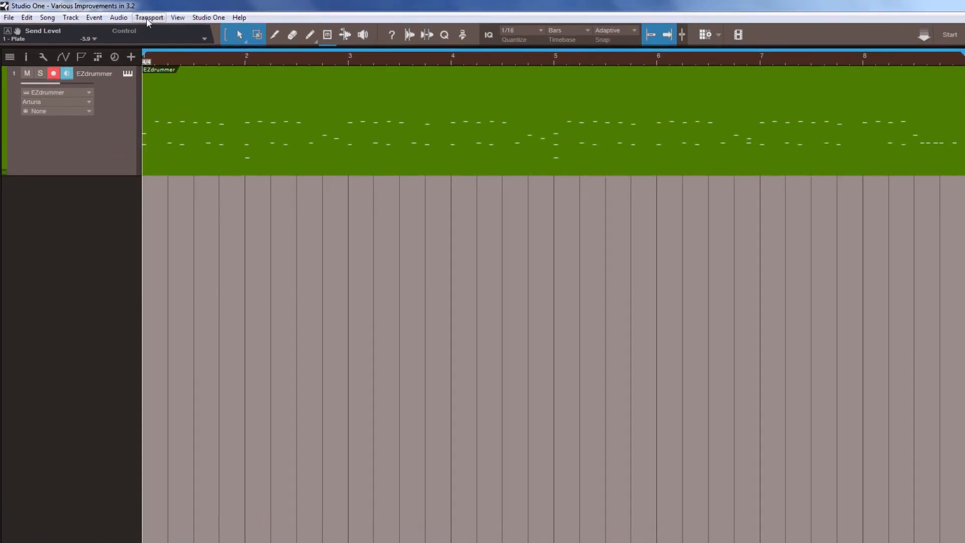
- Examine the transport options for loop selection, the play start marker and returning to start on stop
{"action": "left_click", "coordinate": [147, 18]}
{"action": "mouse_move", "coordinate": [174, 88]}
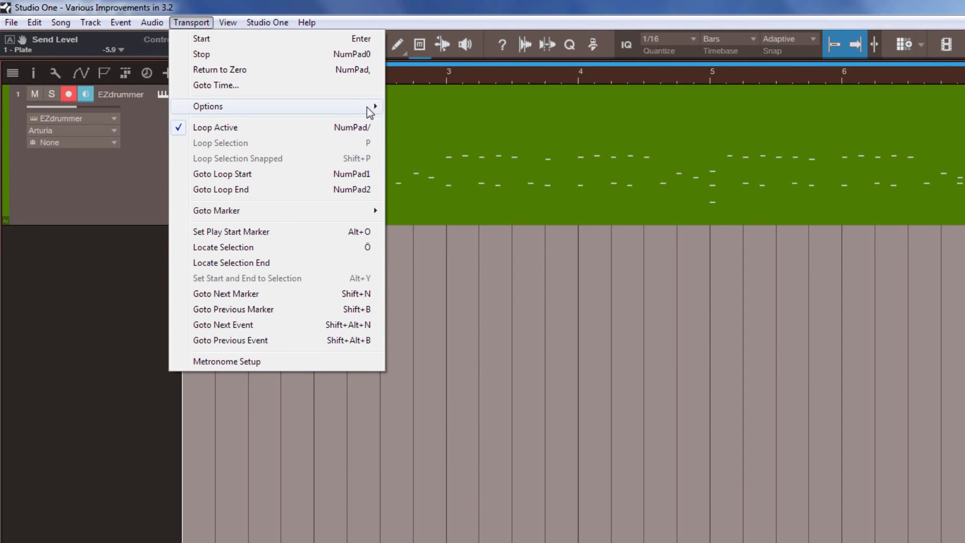
{"action": "mouse_move", "coordinate": [370, 107]}
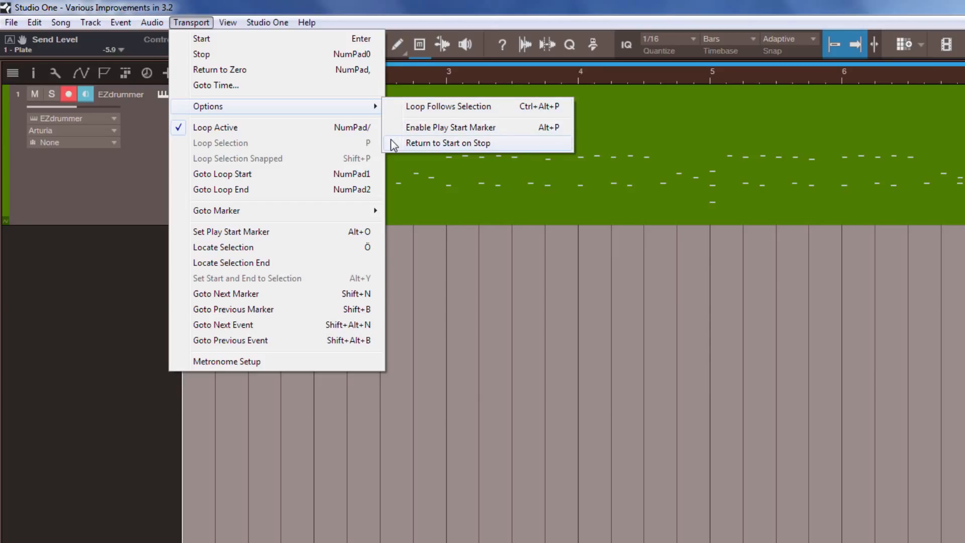
{"action": "left_click", "coordinate": [440, 2]}
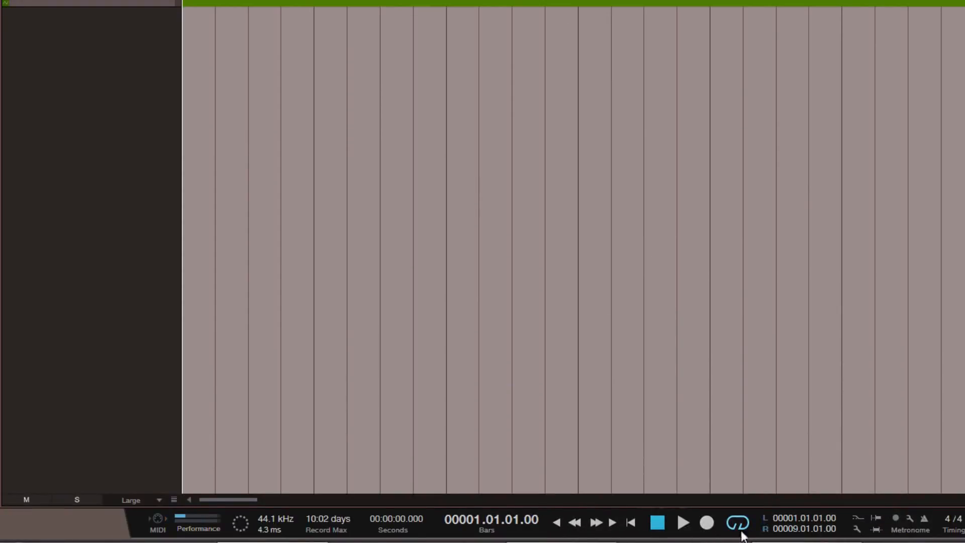
{"action": "right_click", "coordinate": [656, 523]}
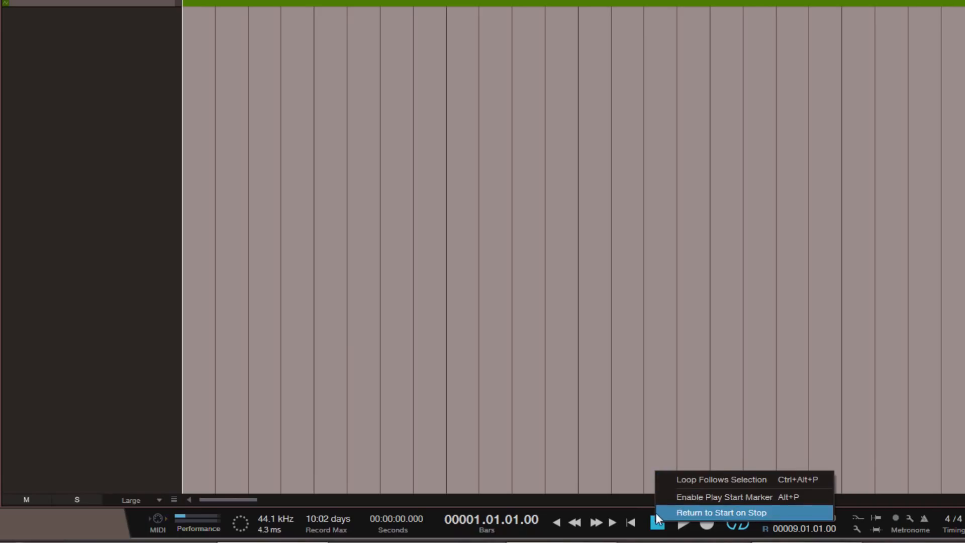
{"action": "left_click", "coordinate": [556, 318]}
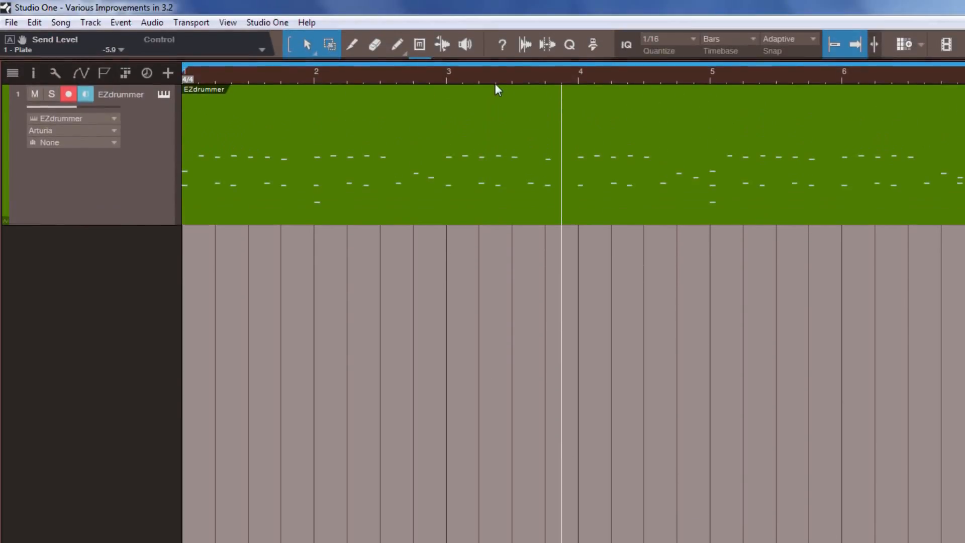
- Place the playback cursor just before bar 3 and enable the play start marker there
{"action": "right_click", "coordinate": [503, 81]}
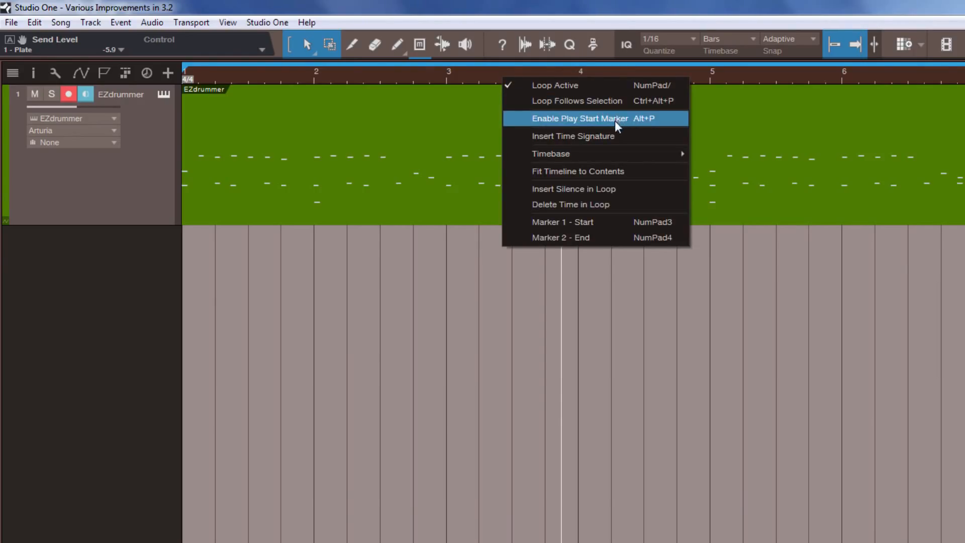
{"action": "left_click", "coordinate": [586, 101]}
{"action": "left_click", "coordinate": [439, 251]}
{"action": "right_click", "coordinate": [532, 74]}
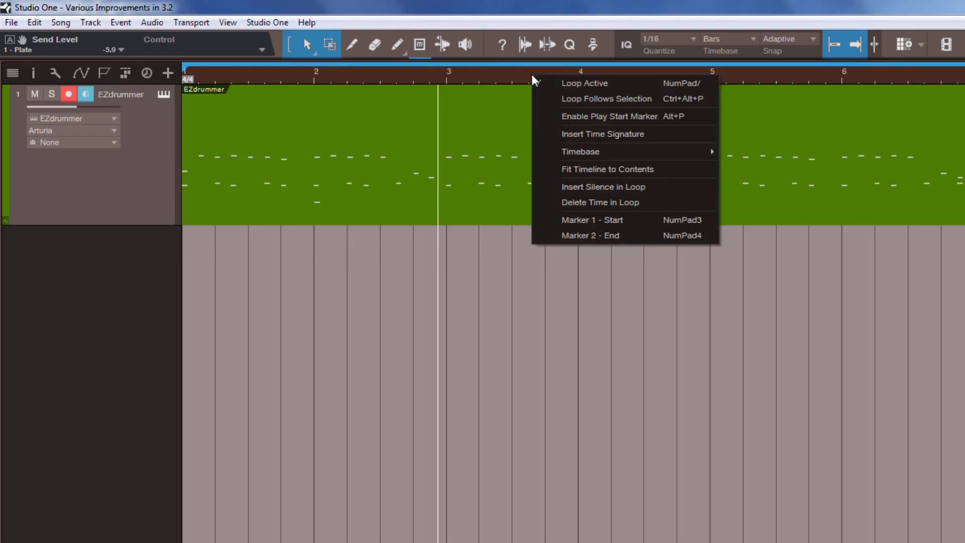
{"action": "left_click", "coordinate": [615, 115]}
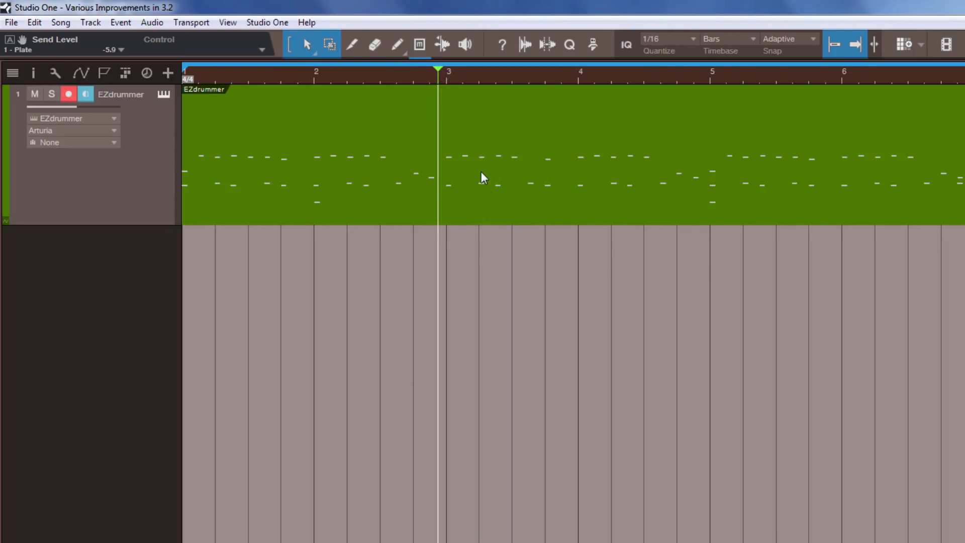
- Move the playback cursor to several bars and start and stop playback to test the play start marker
{"action": "left_click", "coordinate": [565, 76]}
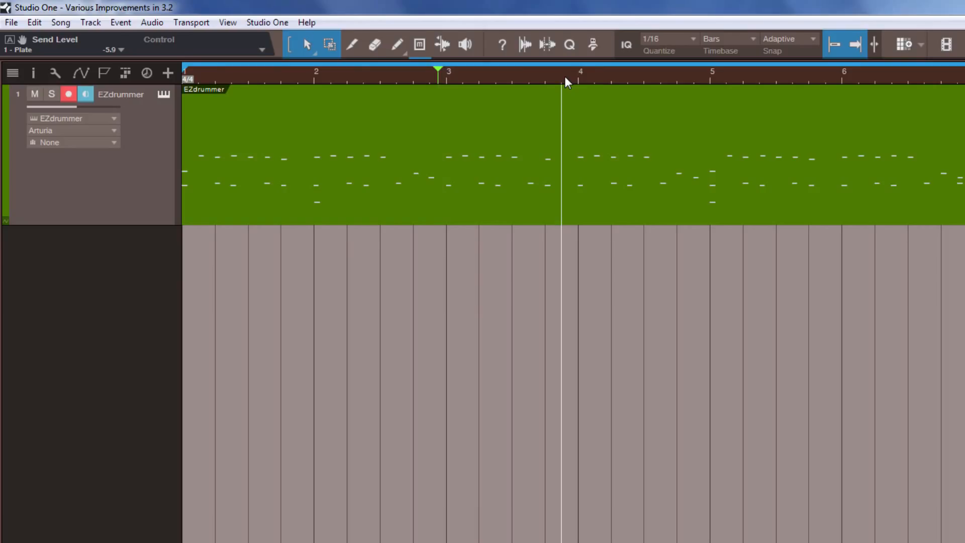
{"action": "left_click", "coordinate": [625, 77]}
{"action": "key", "text": "space"}
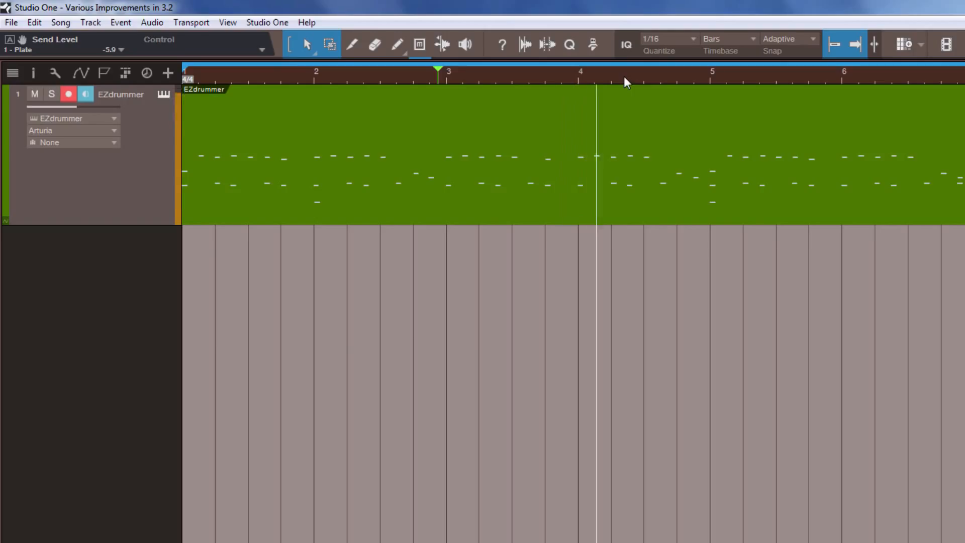
{"action": "key", "text": "space"}
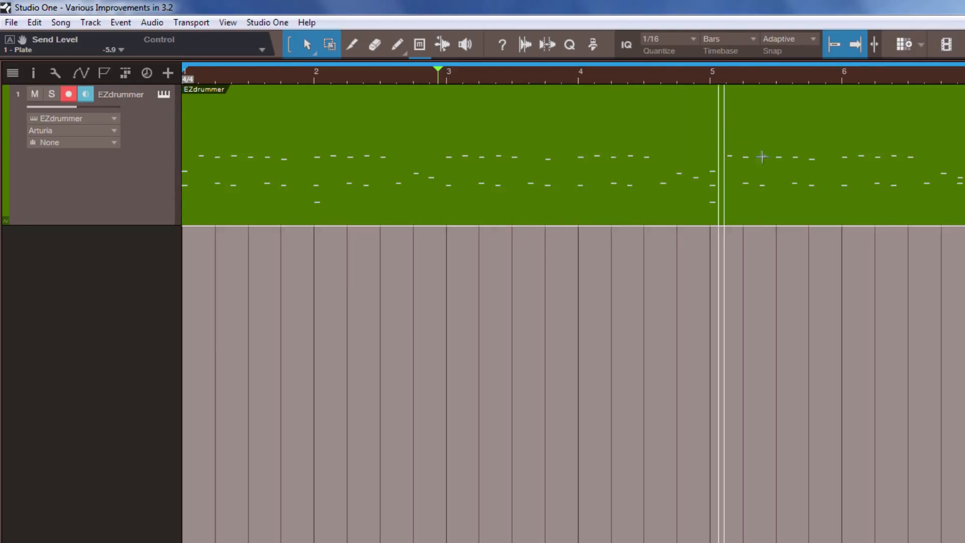
{"action": "left_click", "coordinate": [243, 78]}
{"action": "key", "text": "space"}
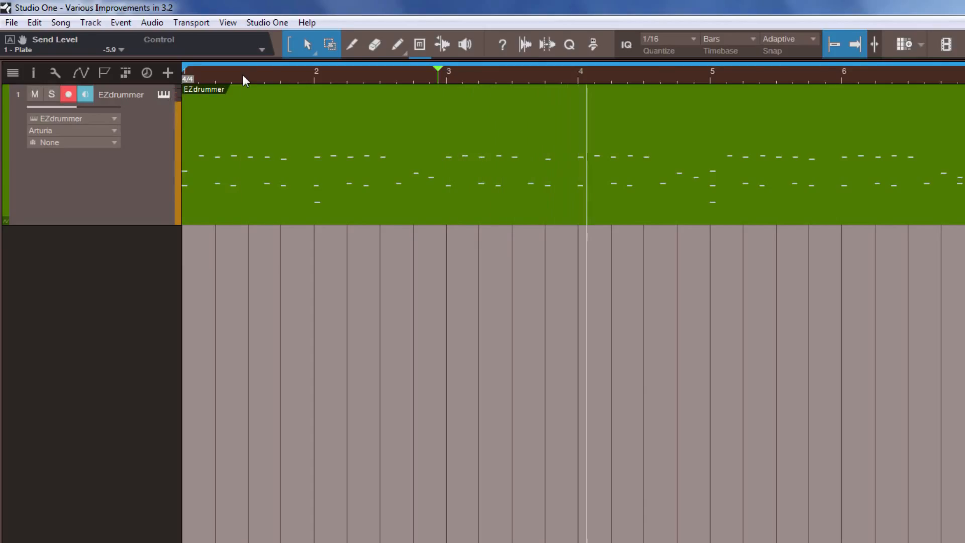
{"action": "key", "text": "space"}
{"action": "key", "text": "space"}
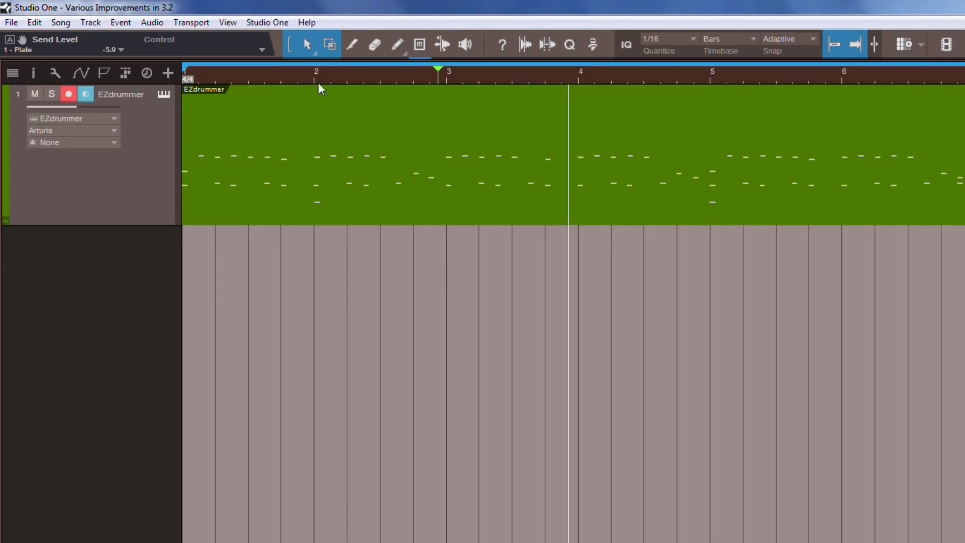
- Turn off the play start marker, place the playback cursor just after bar 3 and enable Loop Follows Selection
{"action": "right_click", "coordinate": [498, 76]}
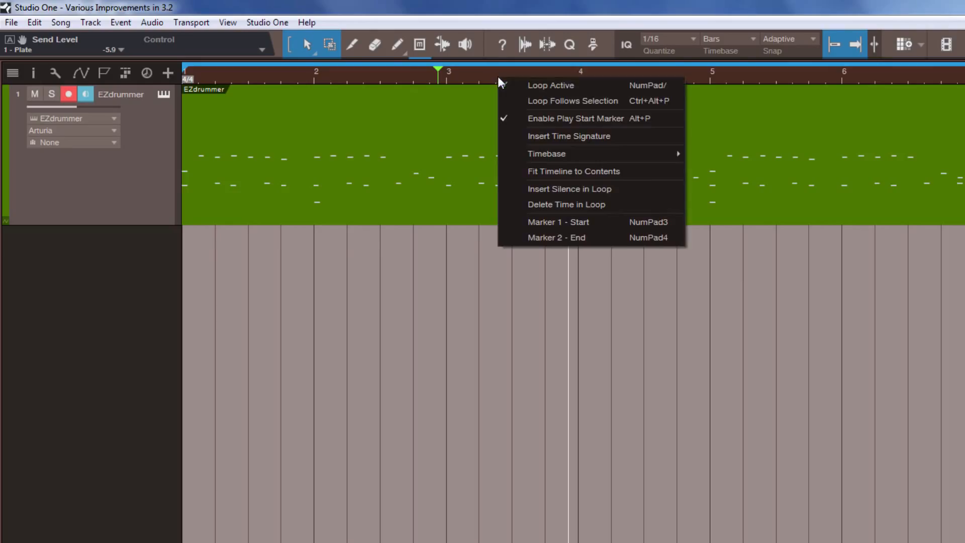
{"action": "left_click", "coordinate": [534, 120]}
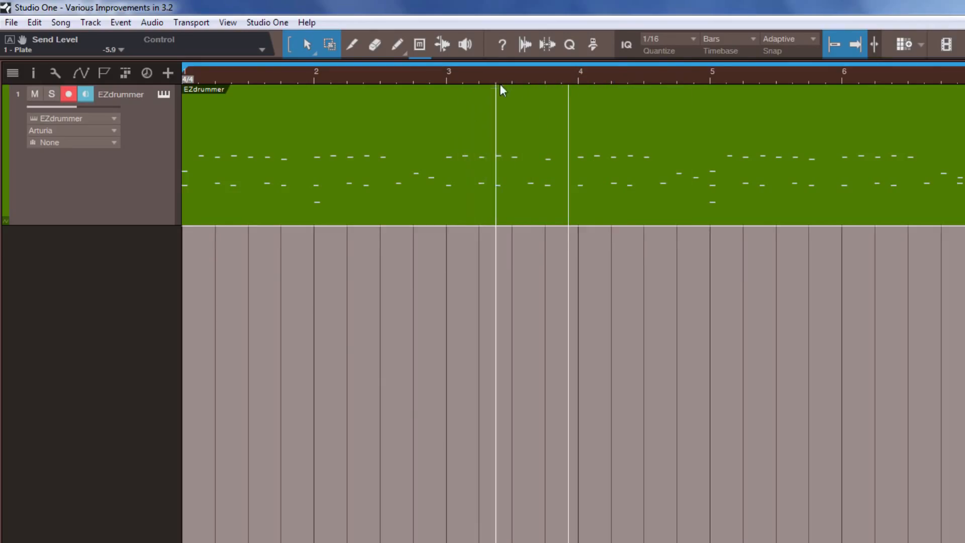
{"action": "left_click", "coordinate": [473, 74]}
{"action": "right_click", "coordinate": [490, 75]}
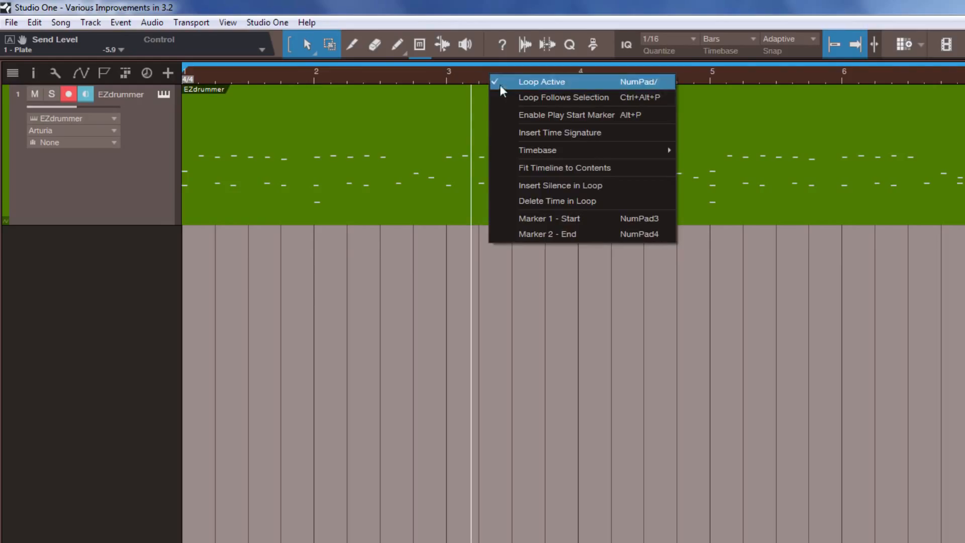
{"action": "left_click", "coordinate": [583, 97]}
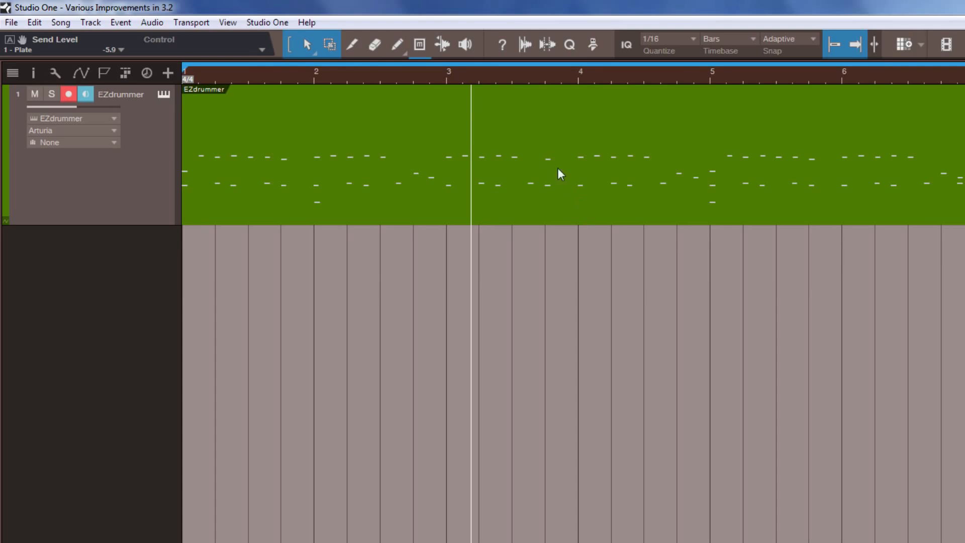
- Select several different ranges across the EZdrummer part to test the loop following them, ending with a range from 6.4.3 to bar 8
{"action": "left_click_drag", "start_coordinate": [503, 119], "coordinate": [780, 119]}
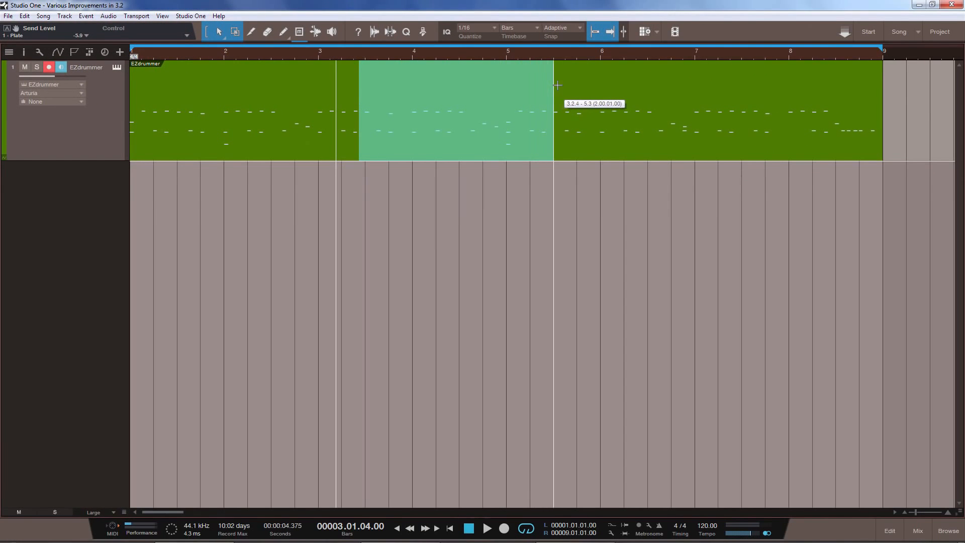
{"action": "left_click_drag", "start_coordinate": [558, 85], "coordinate": [558, 86]}
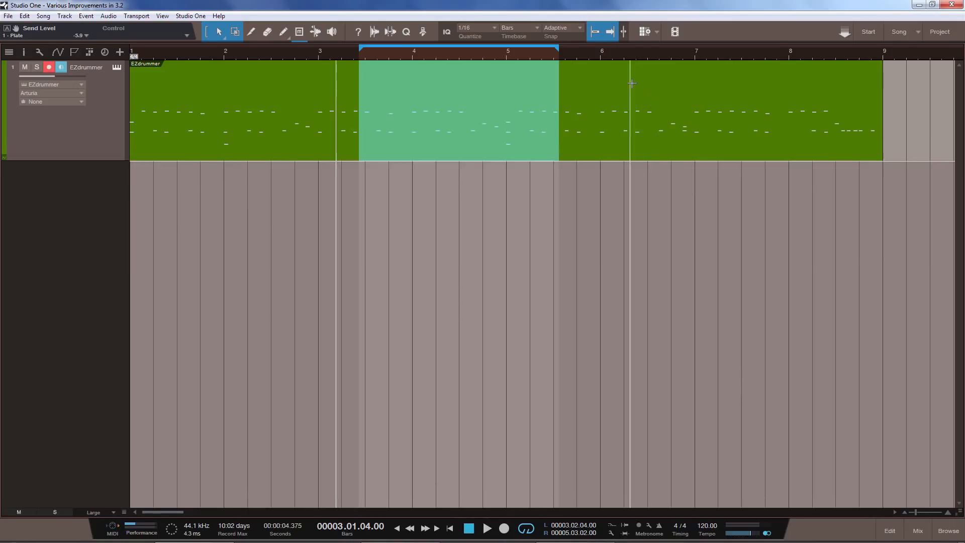
{"action": "left_click_drag", "start_coordinate": [630, 95], "coordinate": [784, 85]}
{"action": "left_click_drag", "start_coordinate": [212, 88], "coordinate": [300, 88]}
{"action": "left_click_drag", "start_coordinate": [430, 96], "coordinate": [612, 95]}
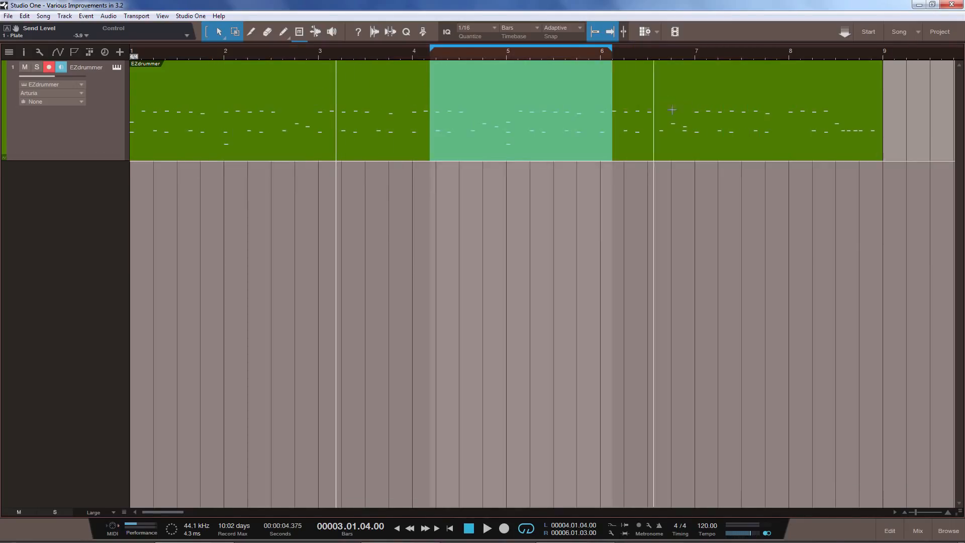
{"action": "left_click_drag", "start_coordinate": [683, 82], "coordinate": [788, 86]}
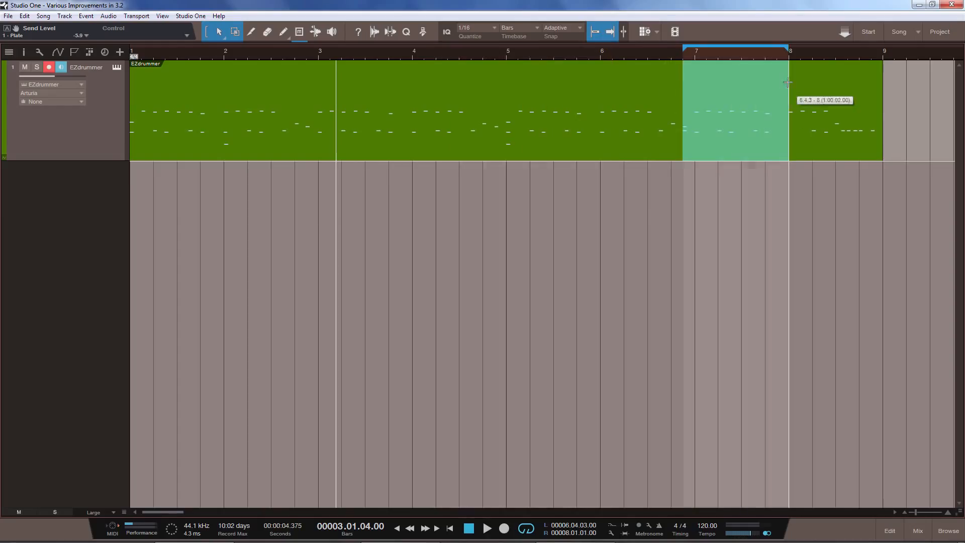
- Turn off Loop Follows Selection and set the loop to the whole EZdrummer part
{"action": "right_click", "coordinate": [384, 54]}
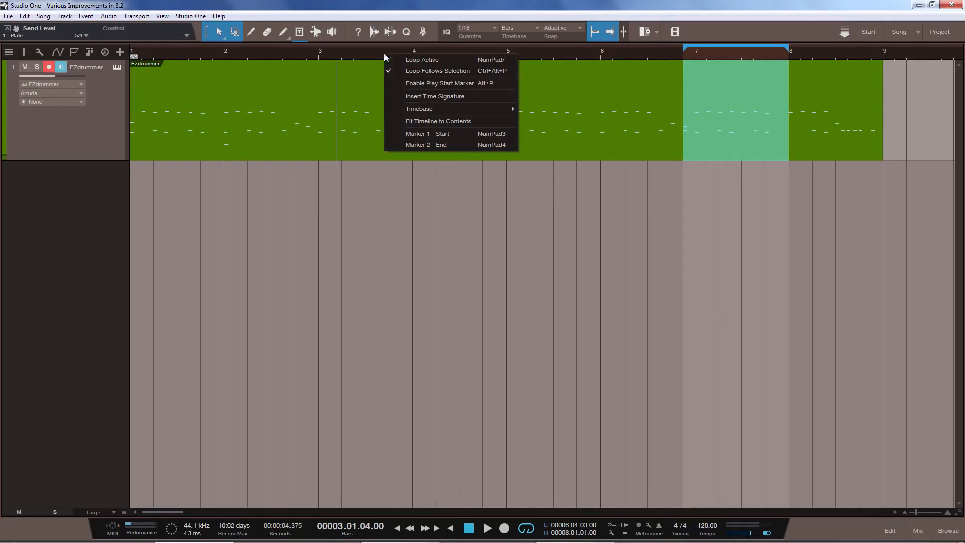
{"action": "left_click", "coordinate": [407, 71]}
{"action": "left_click", "coordinate": [443, 132]}
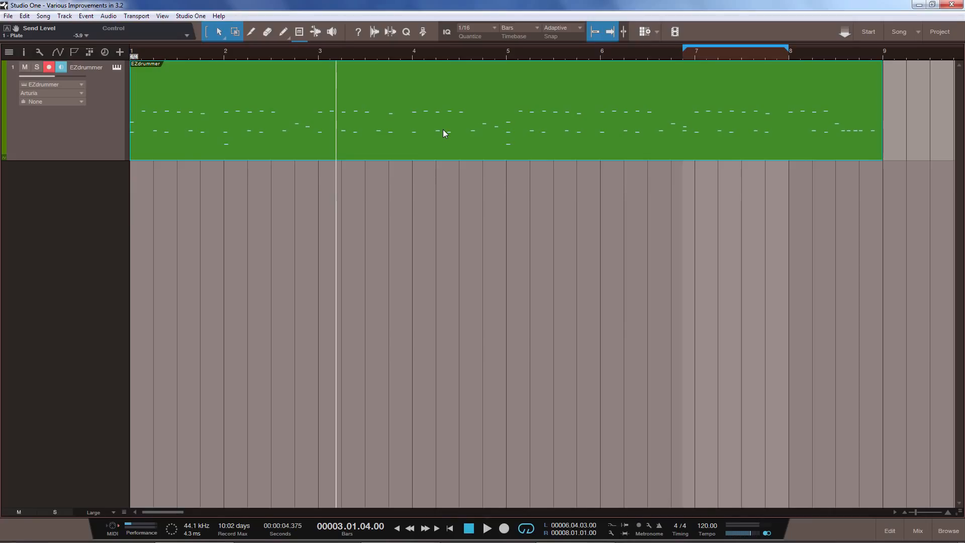
{"action": "key", "text": "p"}
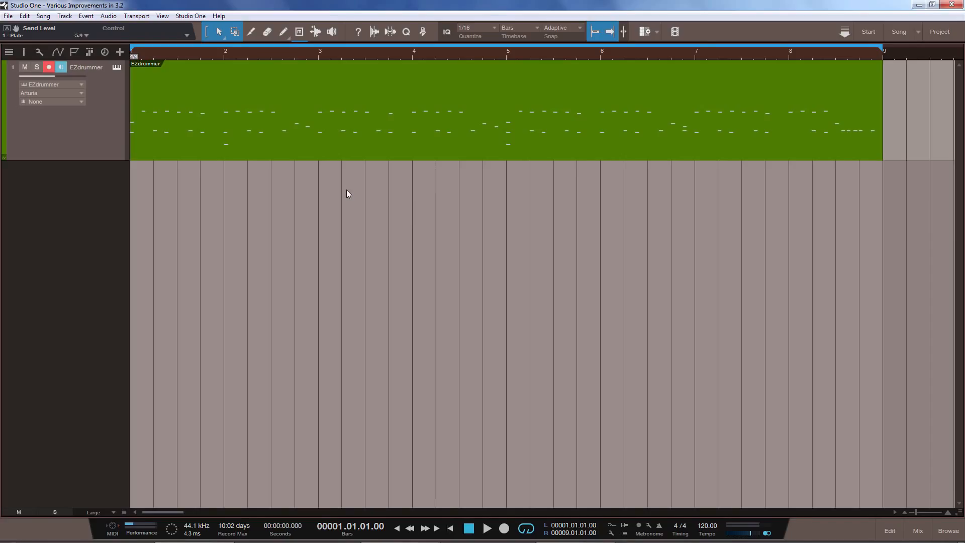
- Show the hidden Drums track through the track list and close the list
{"action": "left_click", "coordinate": [8, 52]}
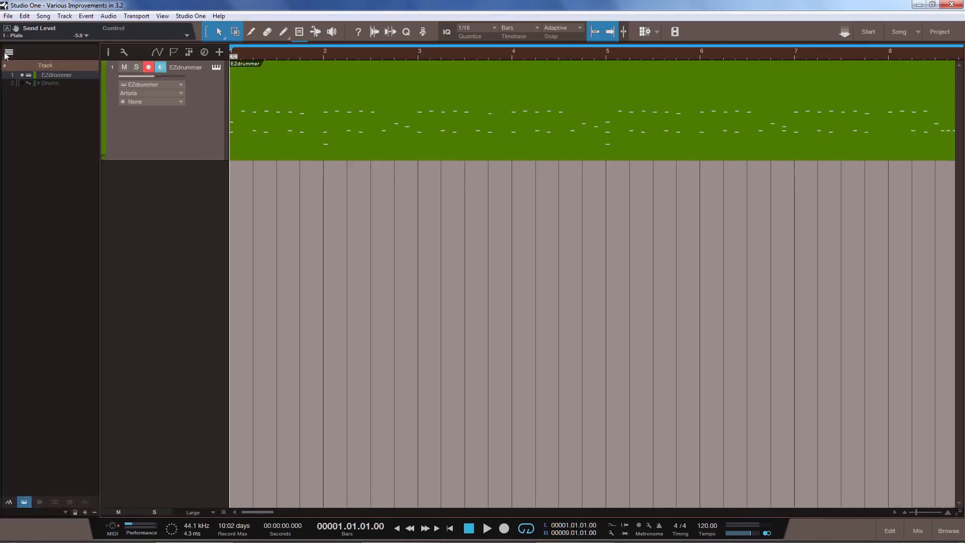
{"action": "left_click", "coordinate": [22, 83]}
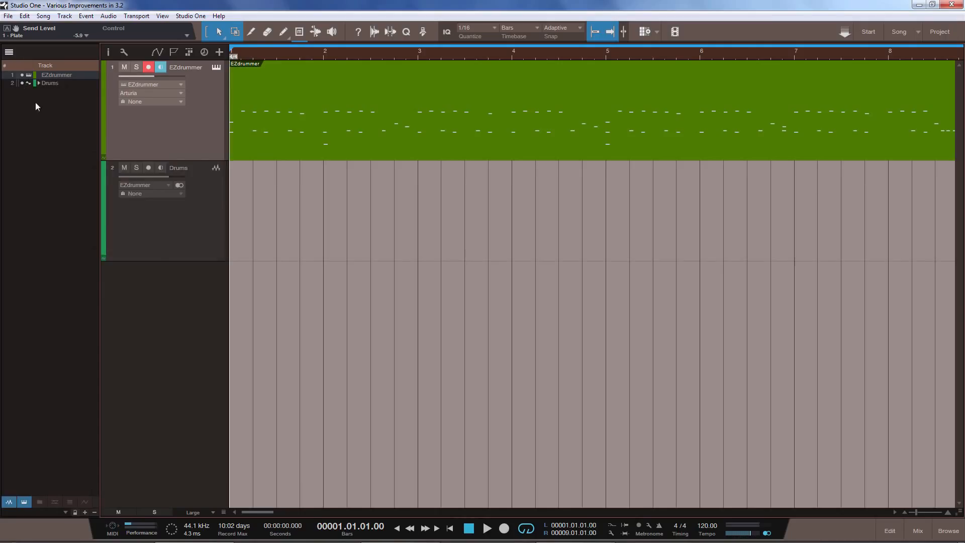
{"action": "left_click", "coordinate": [11, 52]}
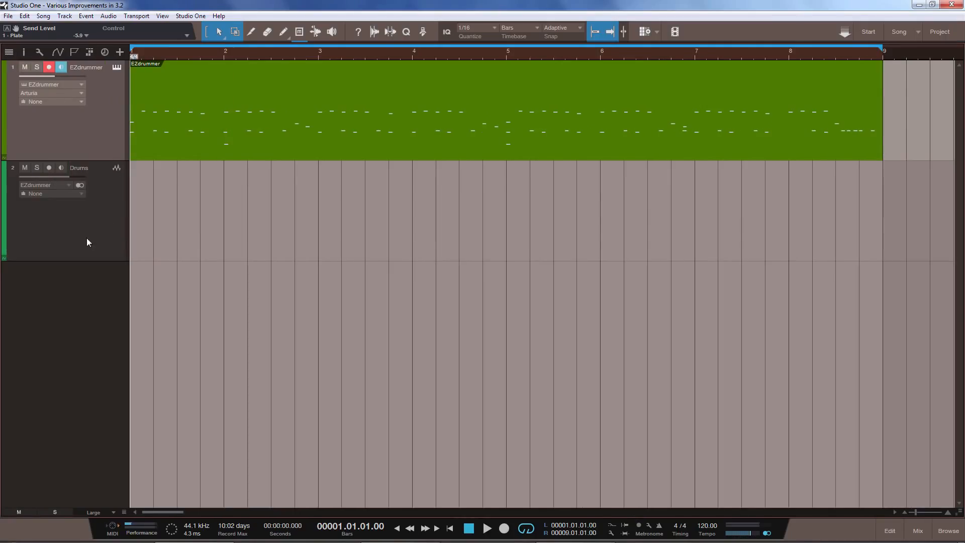
- Render the whole EZdrummer part to audio on the Drums track and play it back with the EZdrummer track muted
{"action": "left_click", "coordinate": [372, 107]}
{"action": "left_click", "coordinate": [378, 136]}
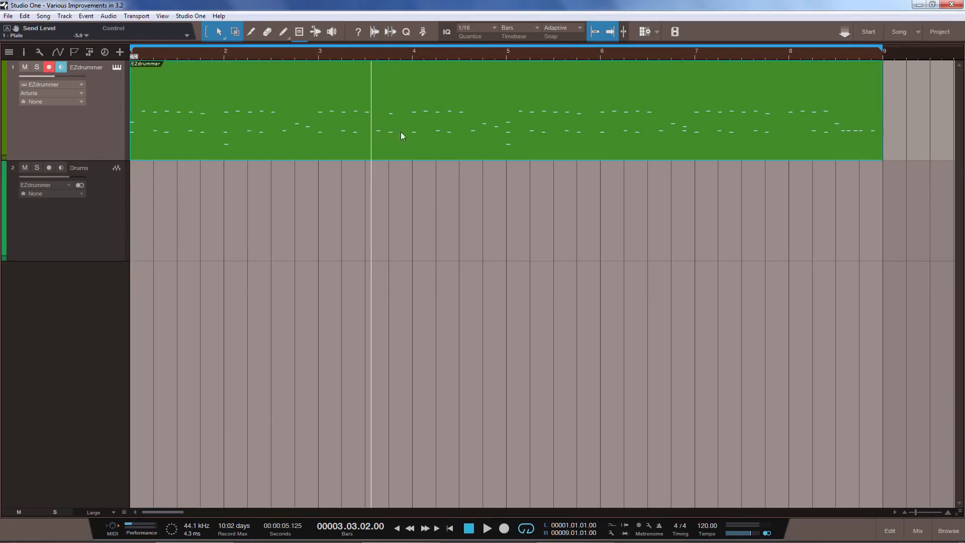
{"action": "left_click_drag", "start_coordinate": [394, 136], "coordinate": [391, 207]}
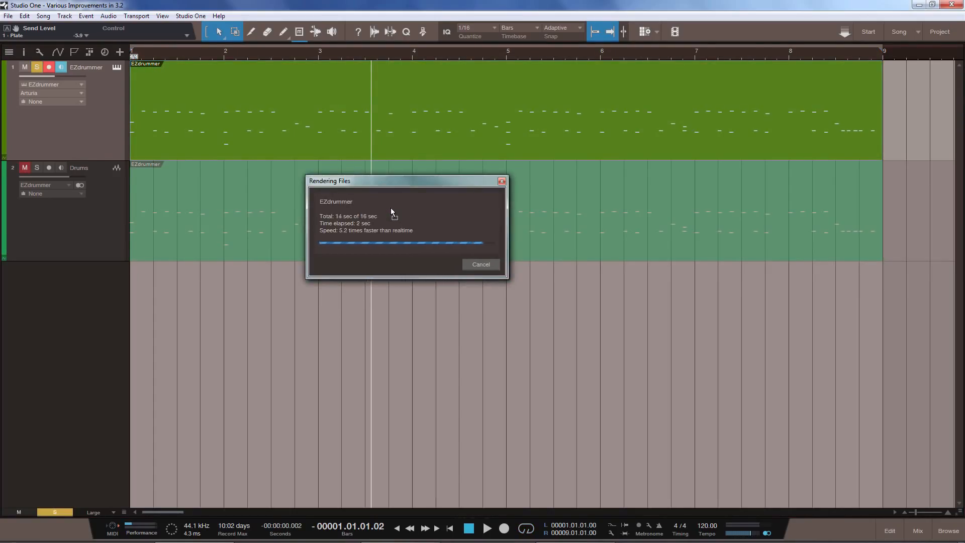
{"action": "left_click", "coordinate": [23, 69]}
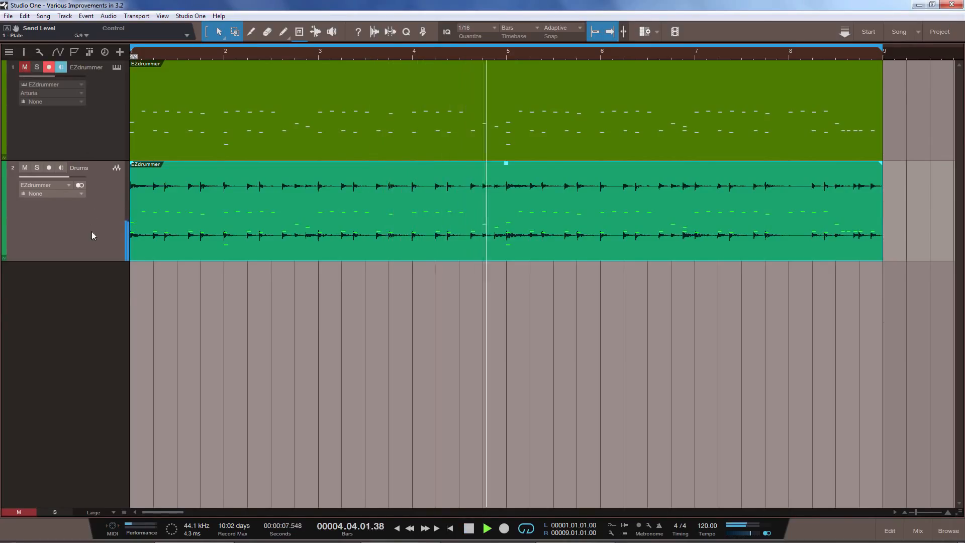
{"action": "key", "text": "space"}
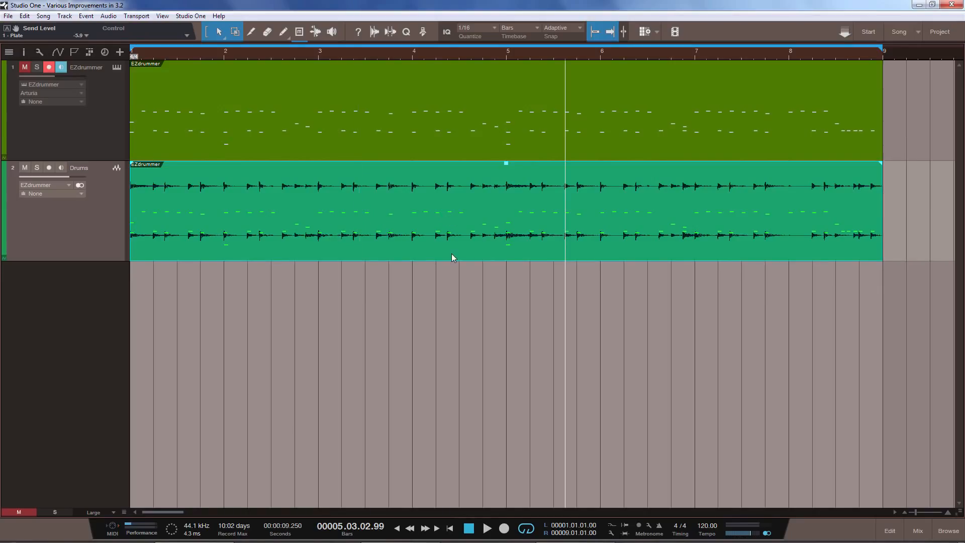
- Delete the rendered drum audio and render only the range from just before bar 2 to mid-bar 4 onto the Drums track
{"action": "key", "text": "Delete"}
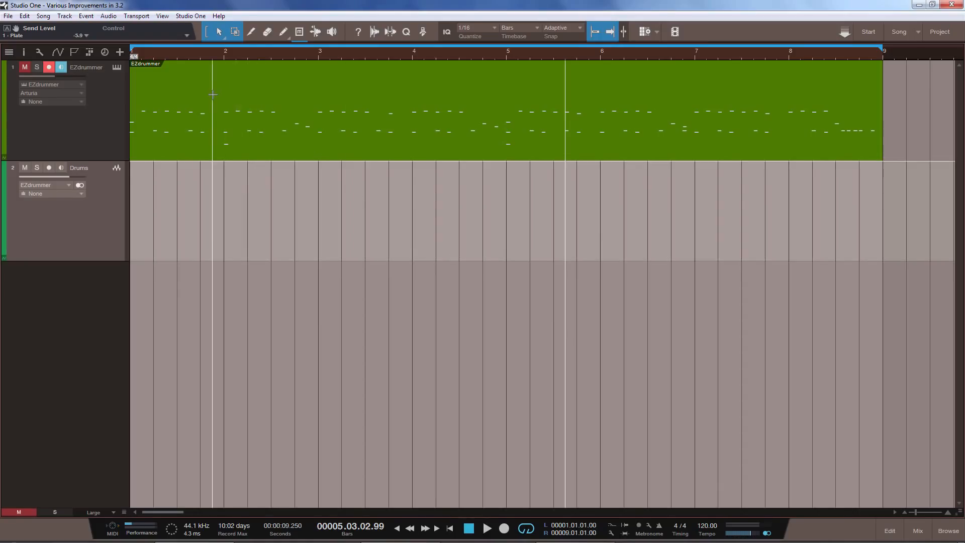
{"action": "left_click_drag", "start_coordinate": [213, 94], "coordinate": [470, 98]}
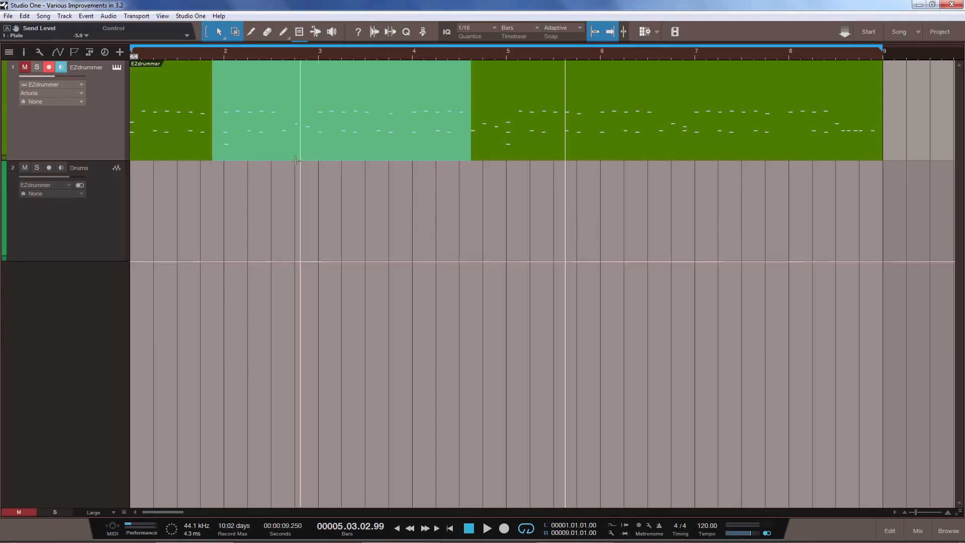
{"action": "left_click_drag", "start_coordinate": [269, 137], "coordinate": [270, 204]}
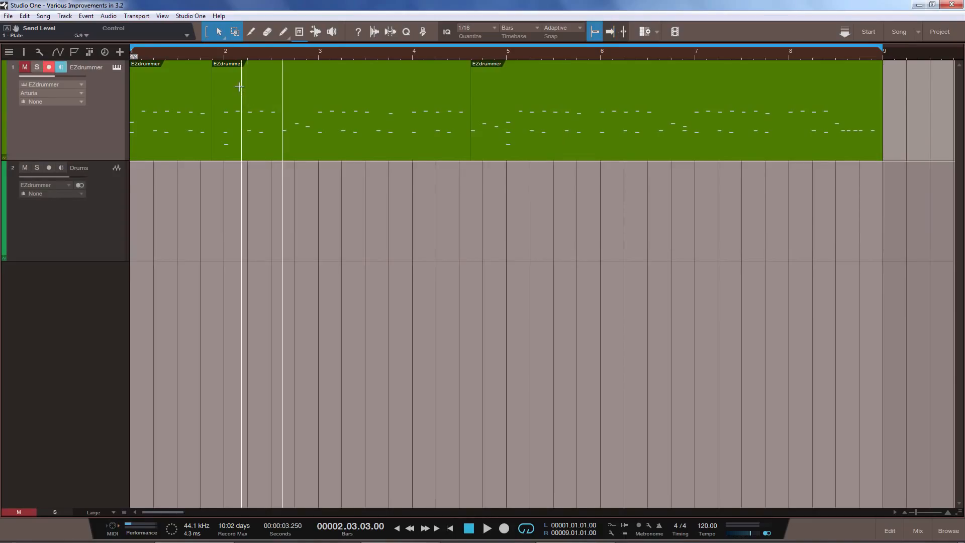
- Render two EZdrummer ranges, about bars 2 to 4 and mid-bar 5 to mid-bar 7, onto the Drums track and return to the song start
{"action": "left_click_drag", "start_coordinate": [240, 87], "coordinate": [418, 93]}
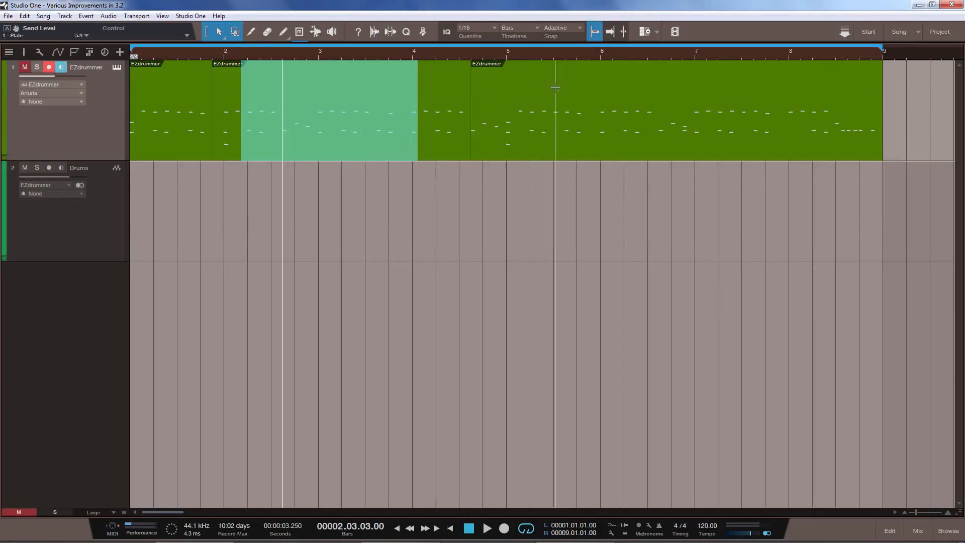
{"action": "left_click_drag", "start_coordinate": [555, 88], "coordinate": [737, 107]}
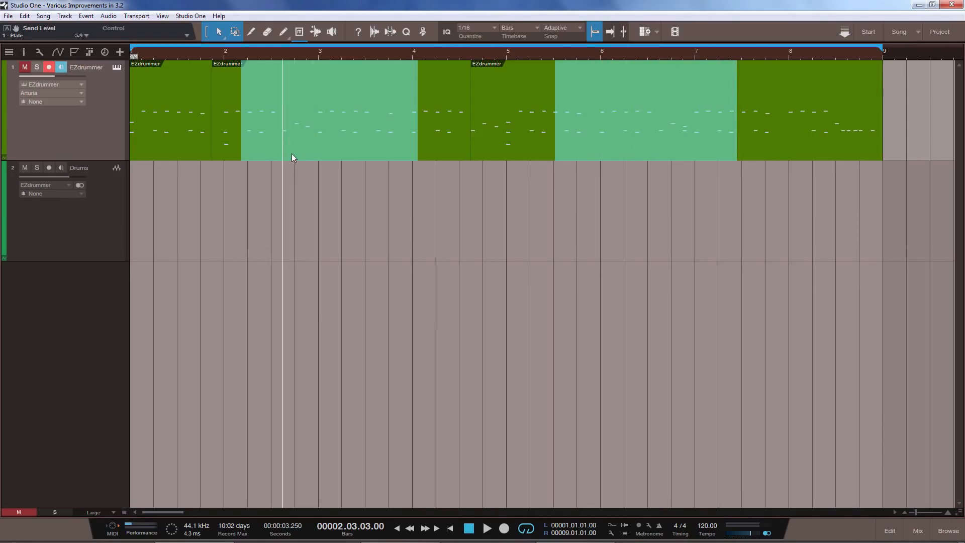
{"action": "left_click_drag", "start_coordinate": [292, 154], "coordinate": [292, 195]}
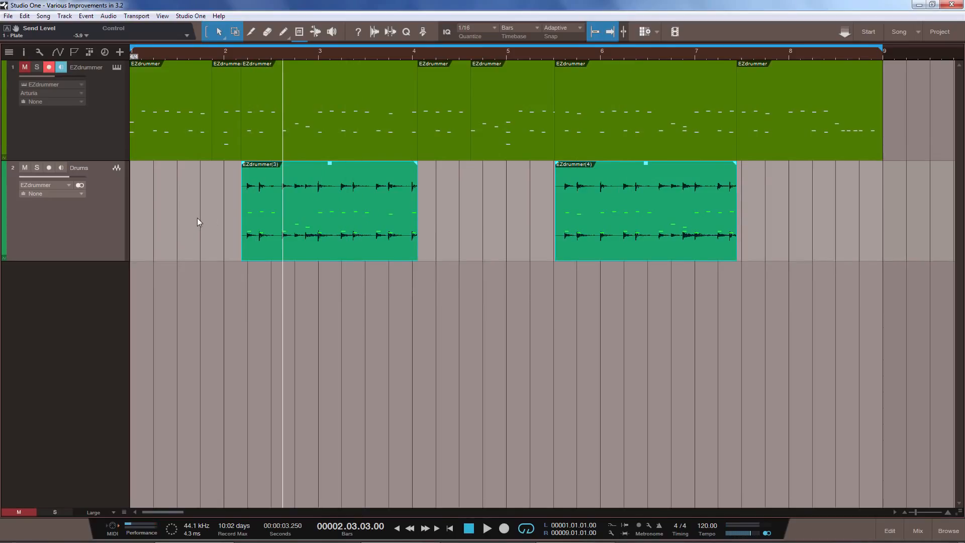
{"action": "key", "text": "comma"}
{"action": "left_click", "coordinate": [203, 236]}
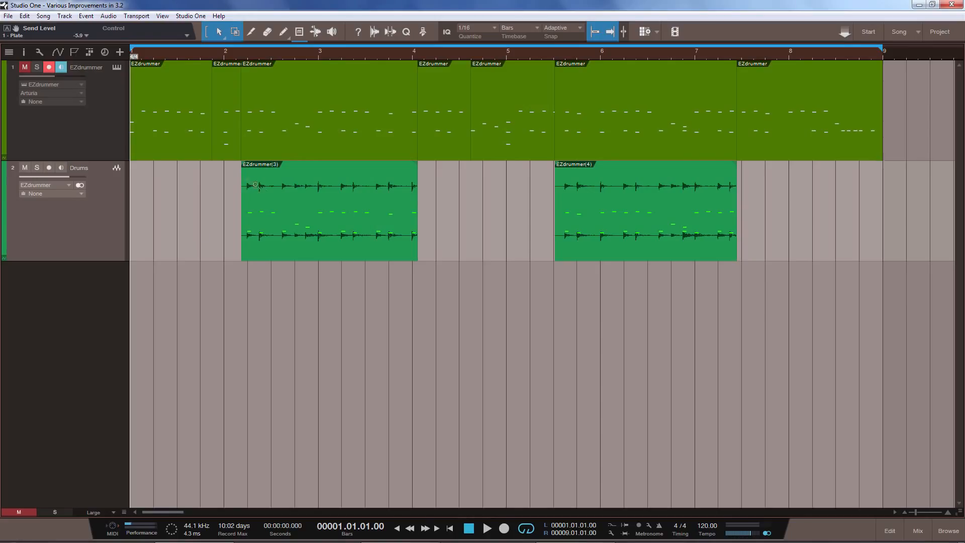
- Zoom into a section of the first rendered drum event and back out, and repeat it on the second event
{"action": "left_click_drag", "start_coordinate": [255, 184], "coordinate": [392, 189]}
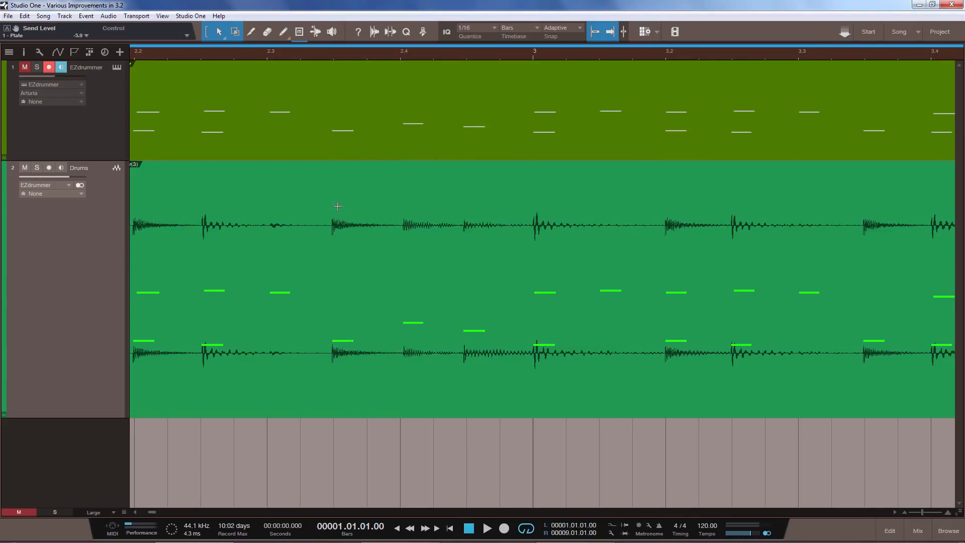
{"action": "key", "text": "w"}
{"action": "left_click", "coordinate": [338, 207]}
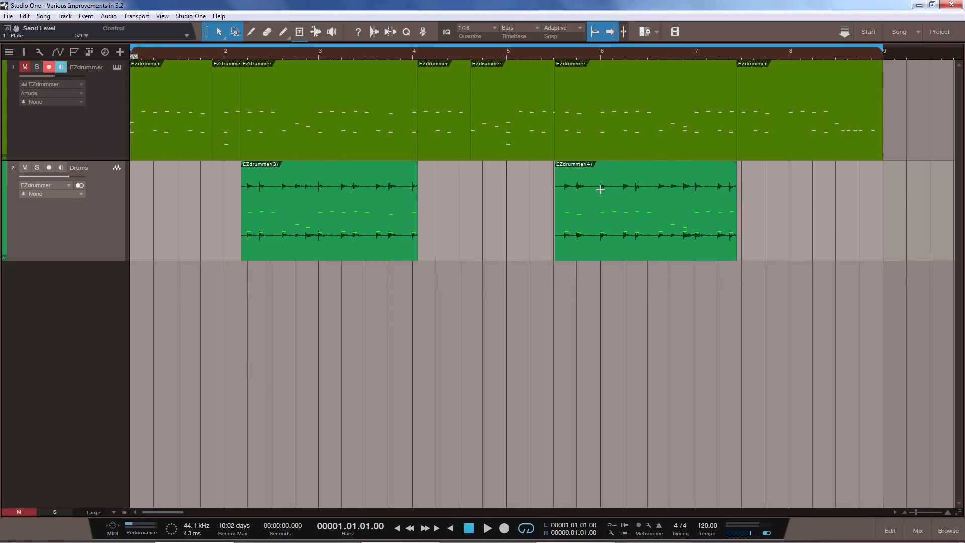
{"action": "left_click_drag", "start_coordinate": [600, 187], "coordinate": [708, 178]}
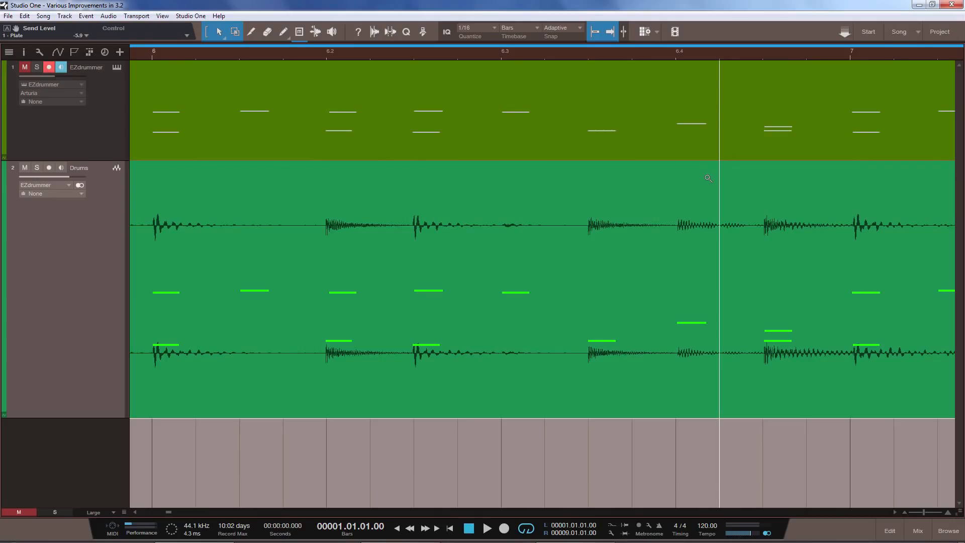
{"action": "left_click", "coordinate": [467, 194]}
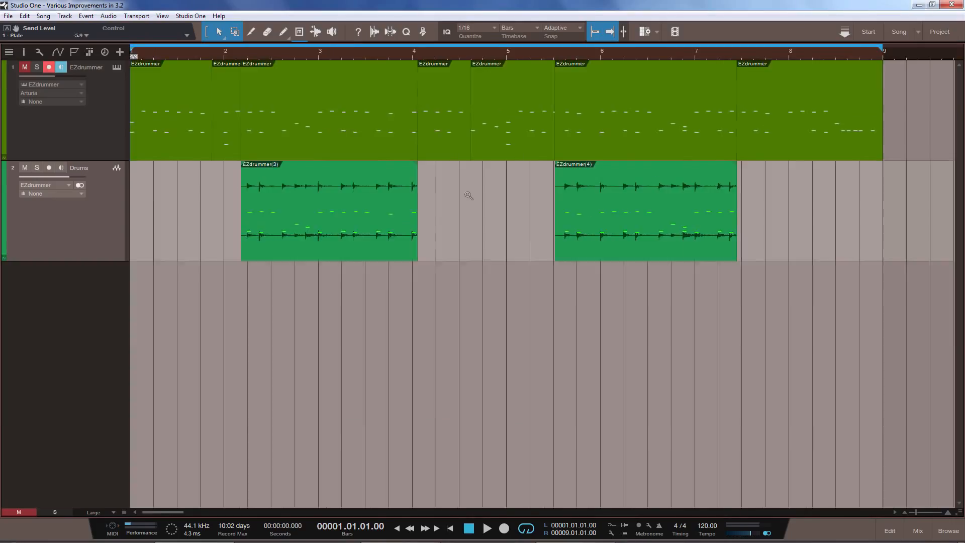